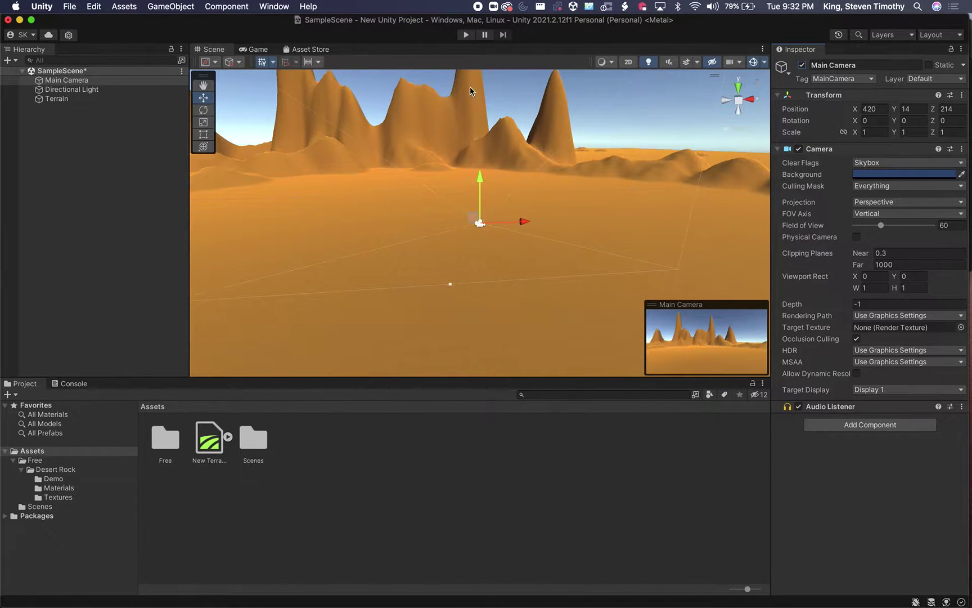
Enter Play mode to see the desert terrain and peaks through the Main Camera in the Game view
left_click(466, 36)
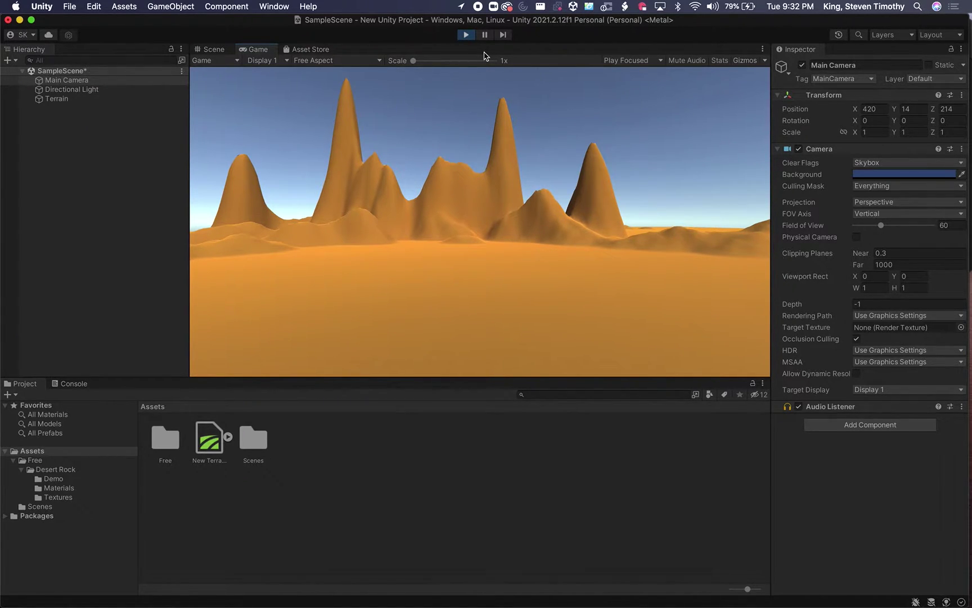
Stop Play mode and make the Main Camera object inactive in the Inspector
left_click(466, 35)
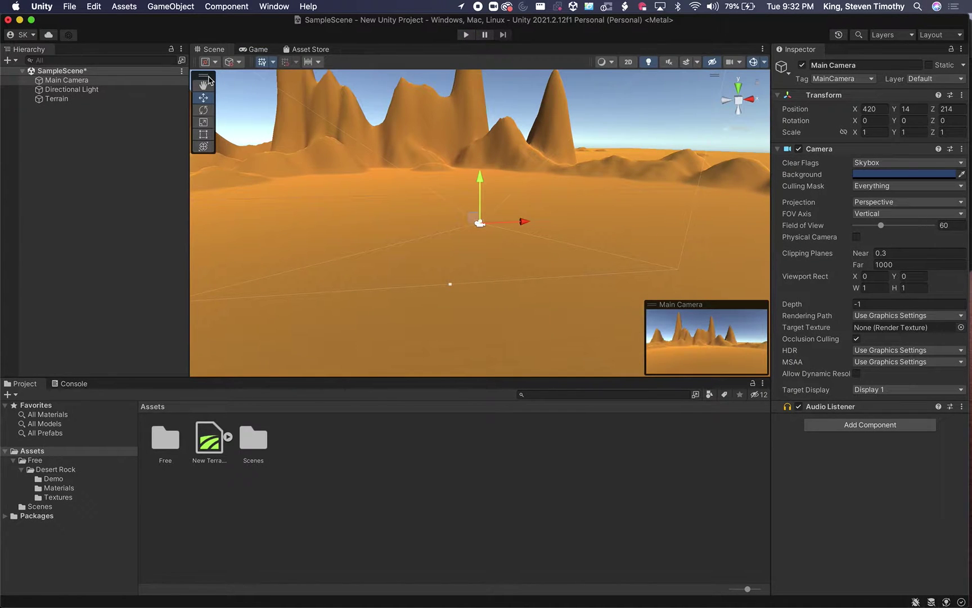
left_click(72, 82)
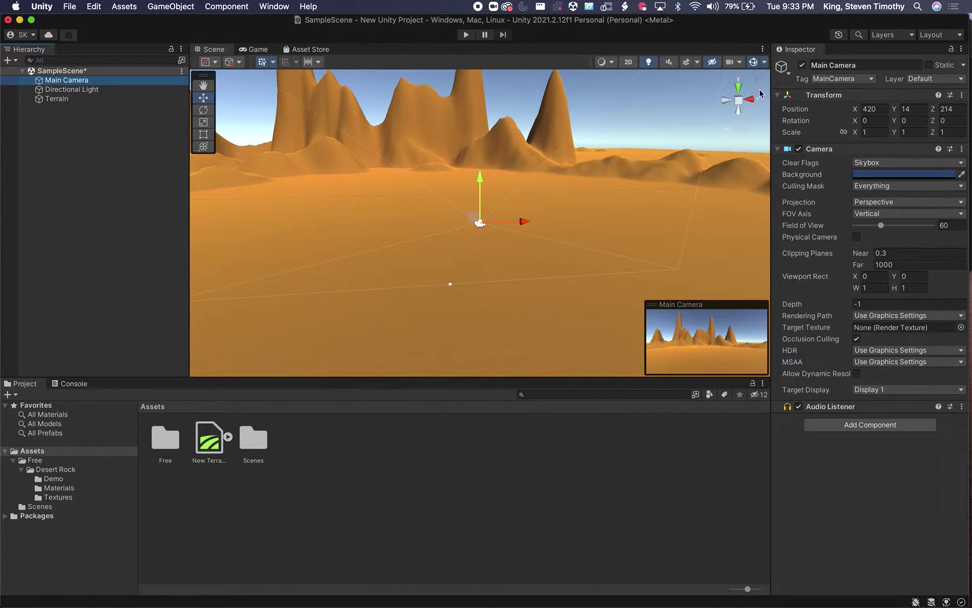
left_click(803, 66)
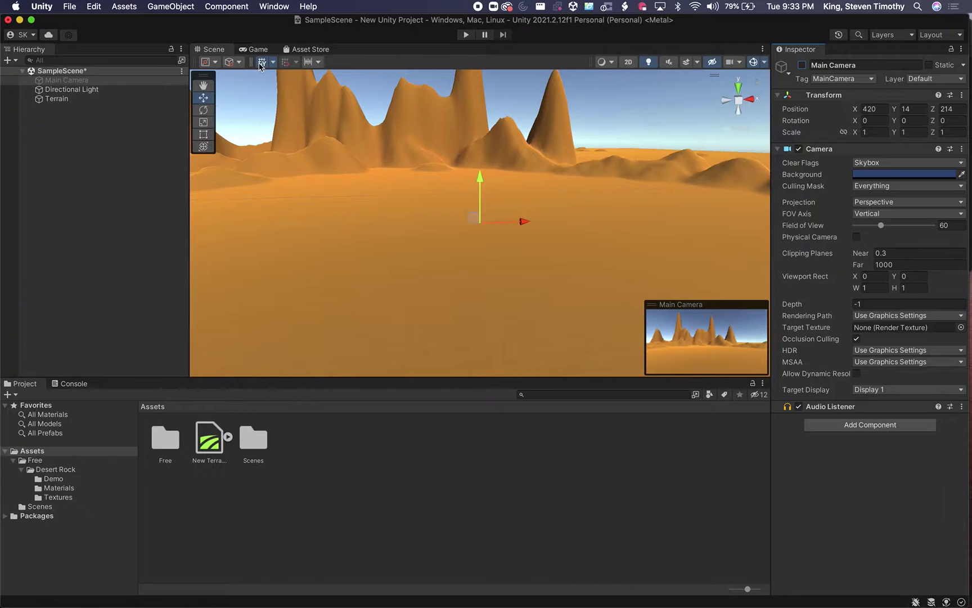
Search the online Asset Store for the Starter Assets first-person controller
left_click(307, 49)
left_click(478, 88)
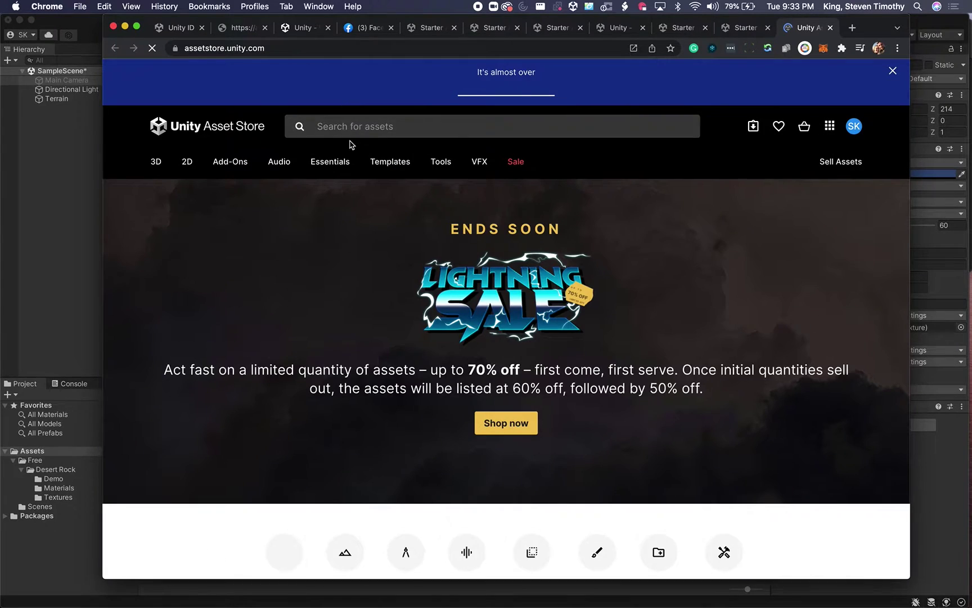
left_click(351, 126)
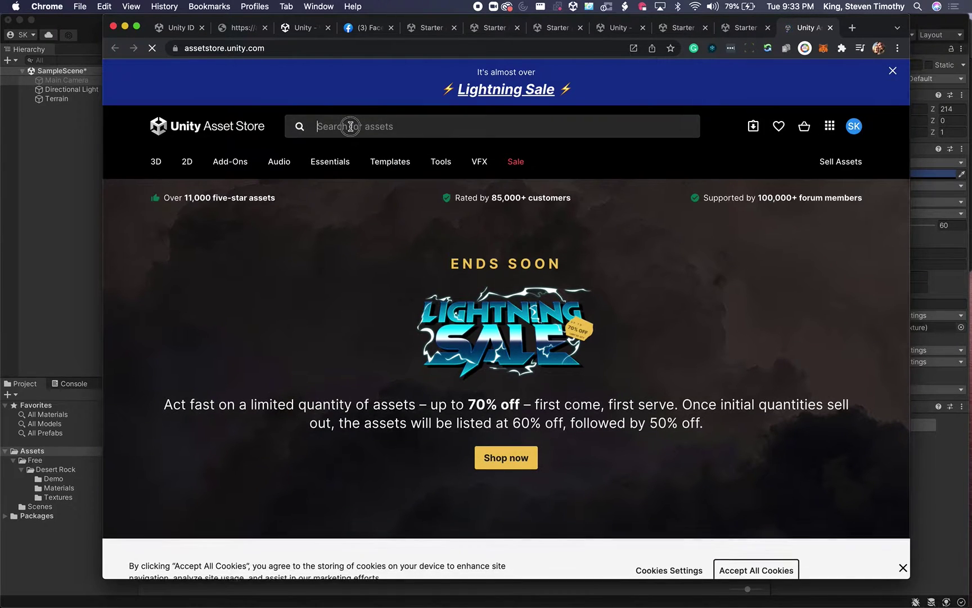
type("Starter Assets - First Person Character Controller")
key("Return")
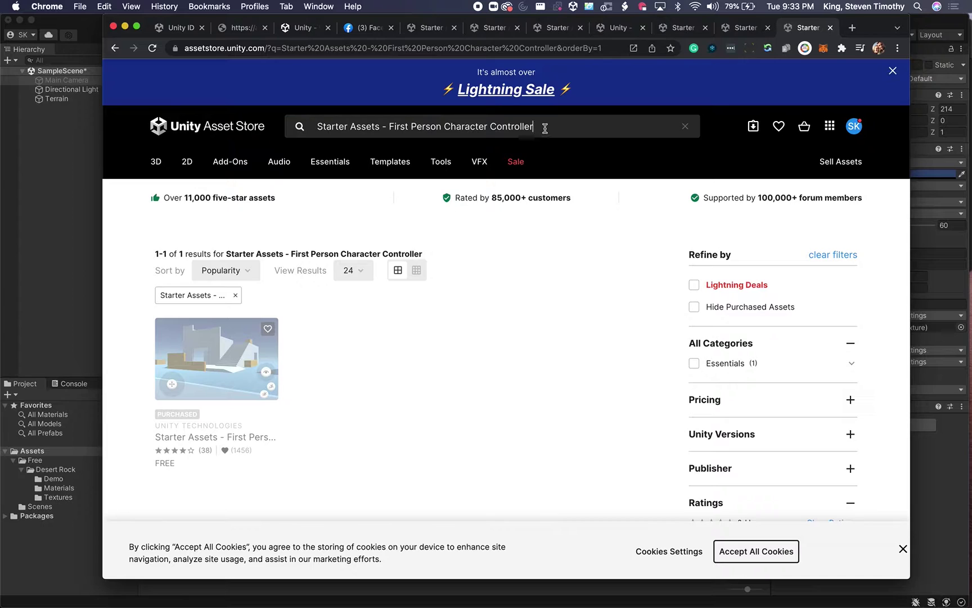
Open the Starter Assets – First Person Character Controller page and send it to Unity
mouse_move(218, 393)
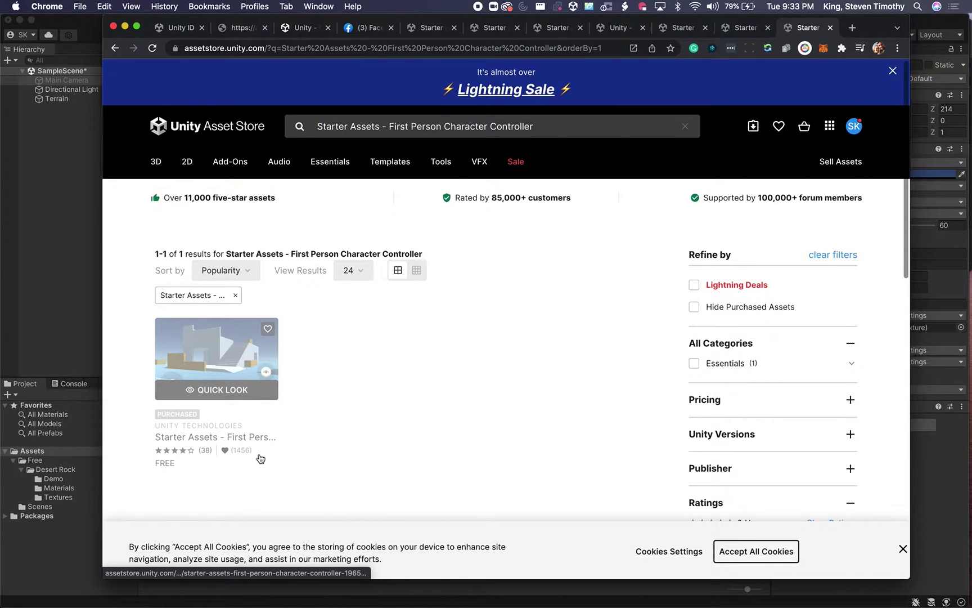
mouse_move(229, 455)
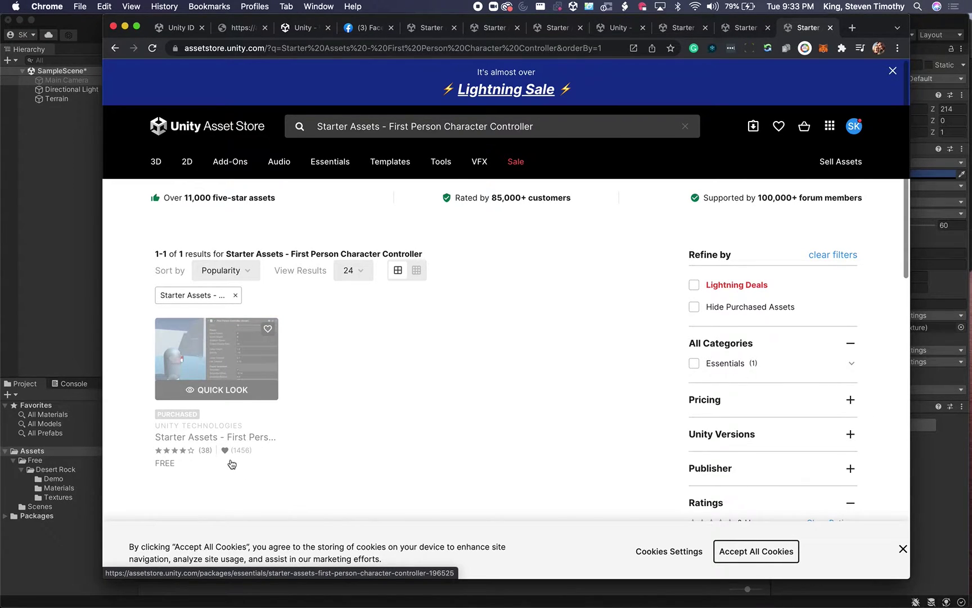
left_click(232, 361)
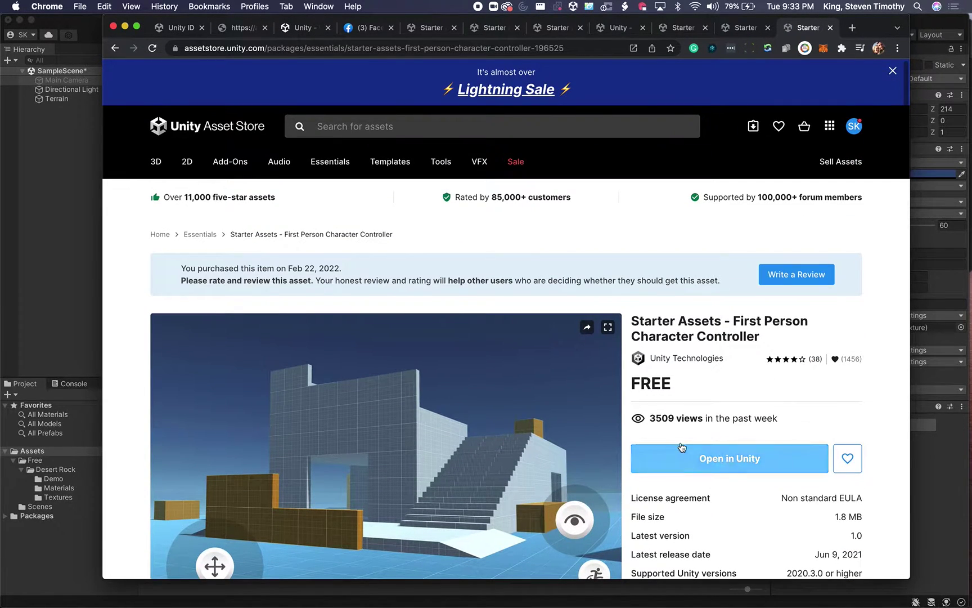
left_click(716, 458)
left_click(702, 460)
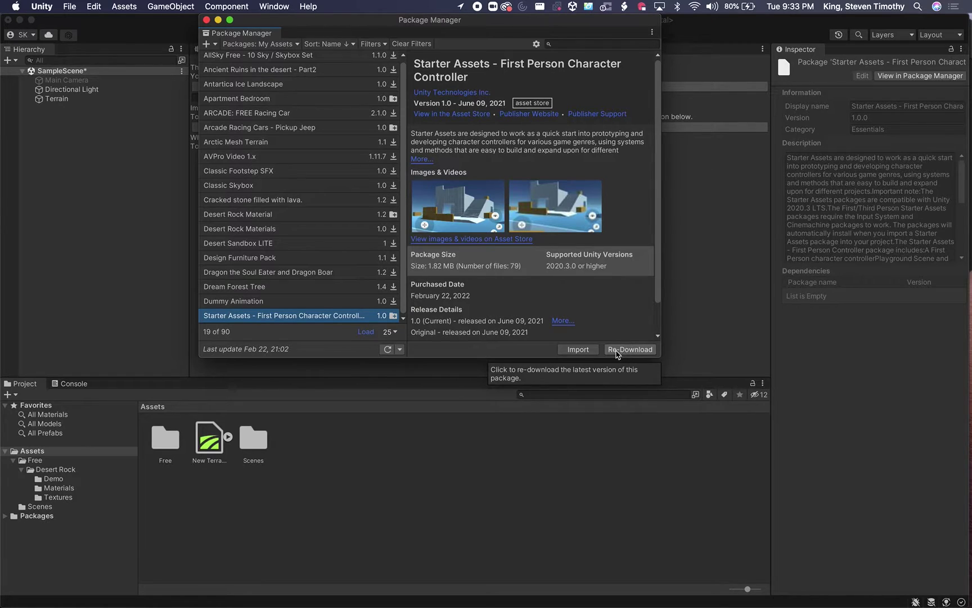
Import all files of Starter Assets – First Person Character Controller from Package Manager
left_click(579, 350)
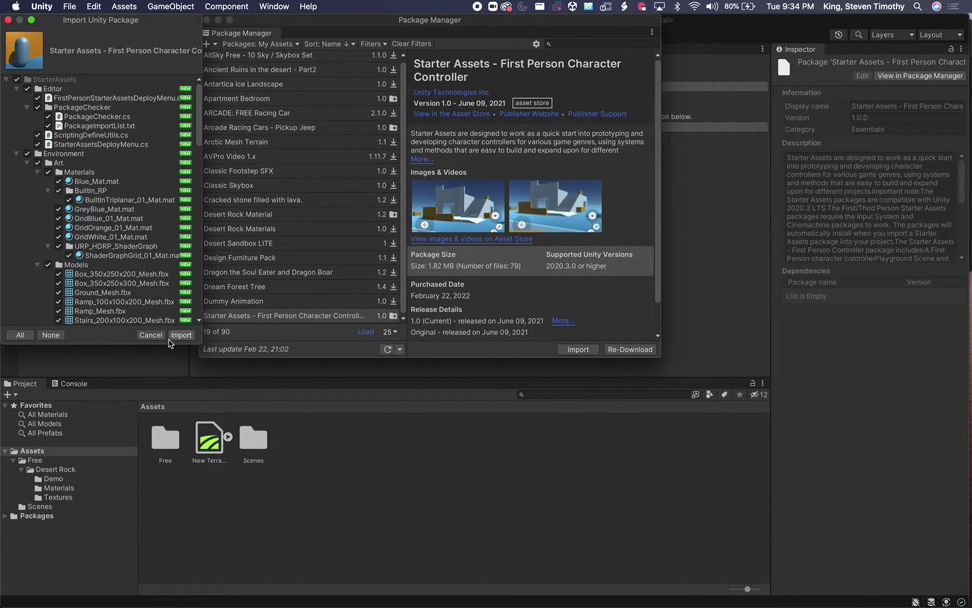
left_click(182, 335)
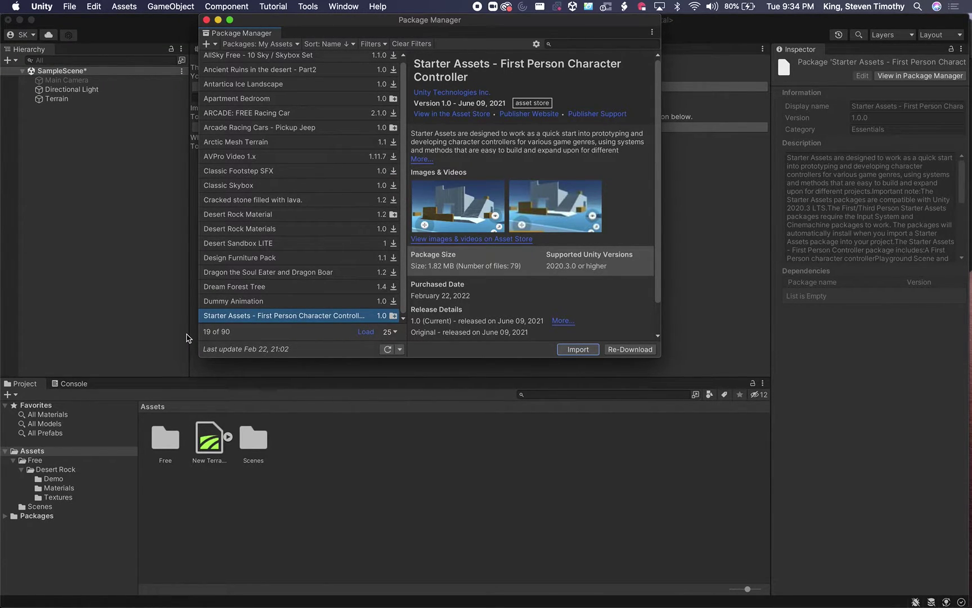
Close Package Manager and select the Playground scene in StarterAssets/FirstPersonController/Scenes
left_click(206, 21)
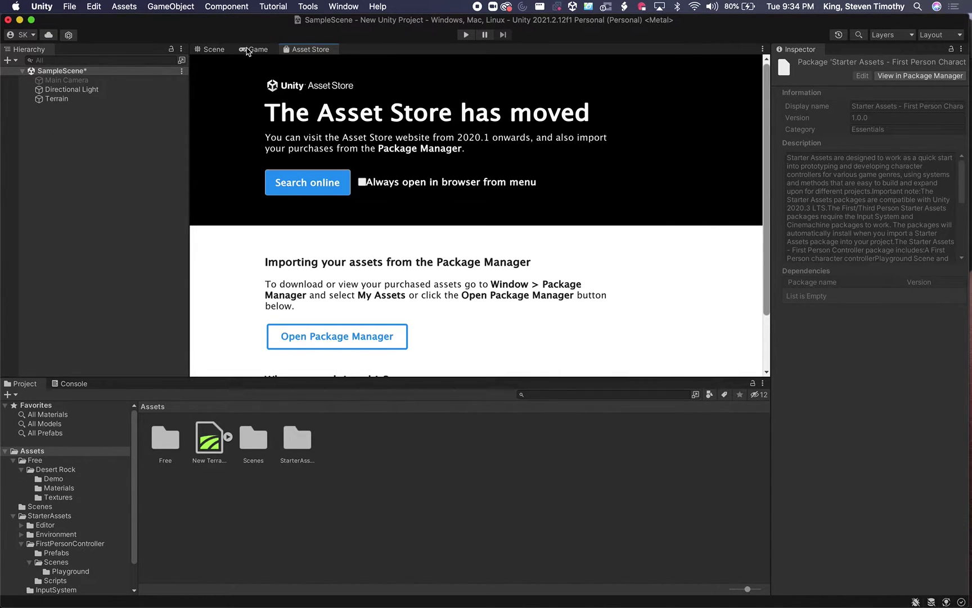
left_click(217, 51)
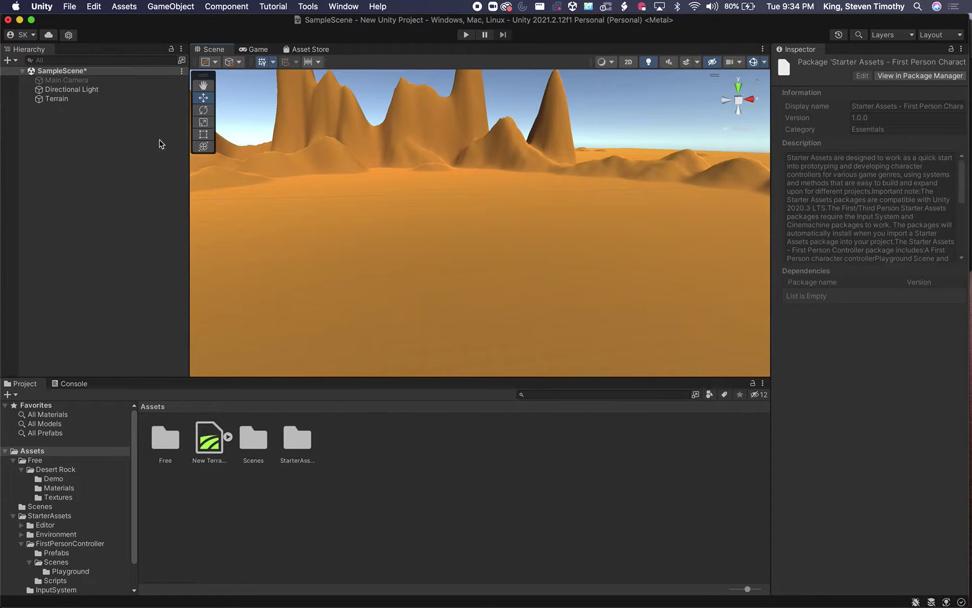
scroll(51, 485, "down", 2)
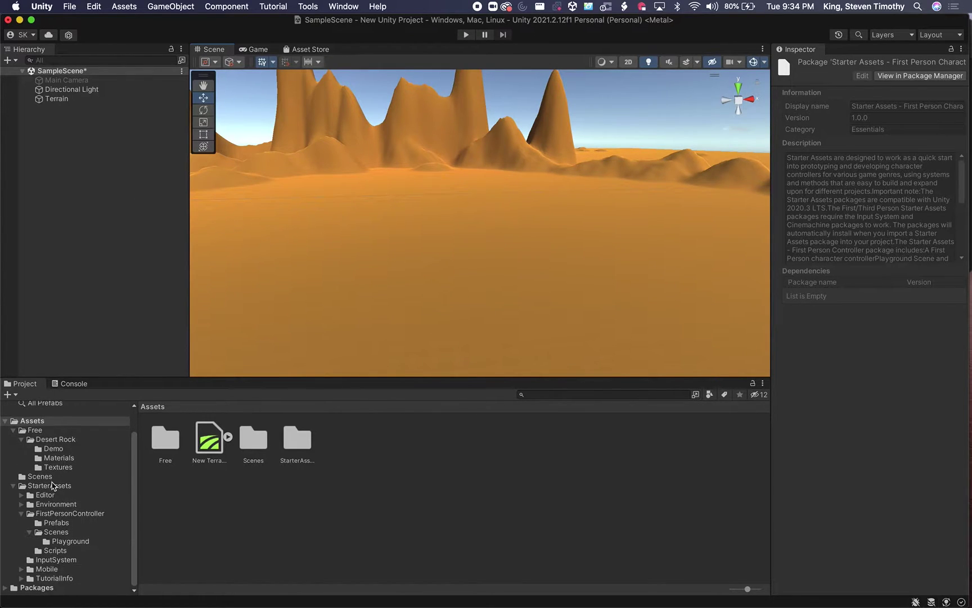
left_click(54, 541)
left_click(55, 533)
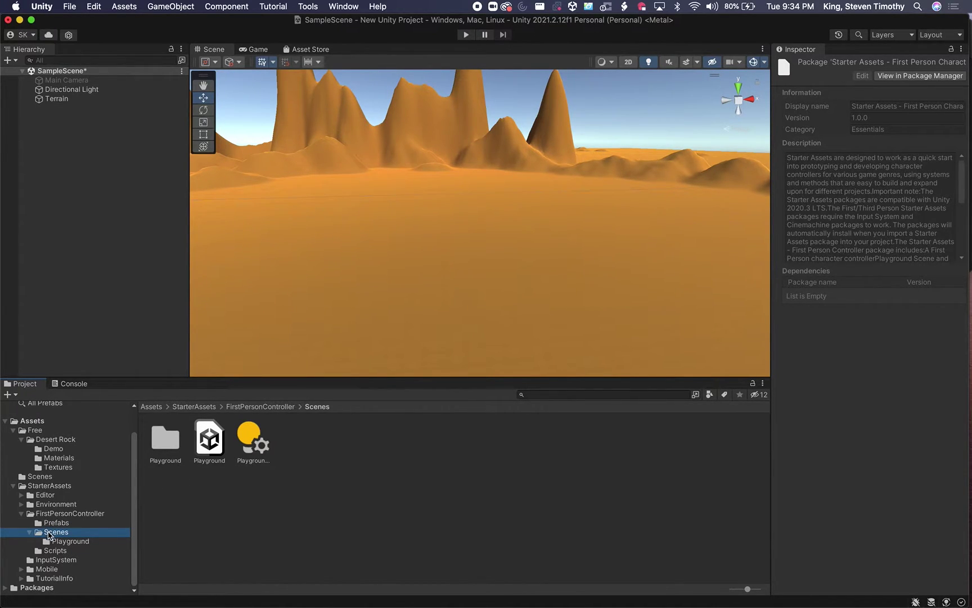
left_click(208, 444)
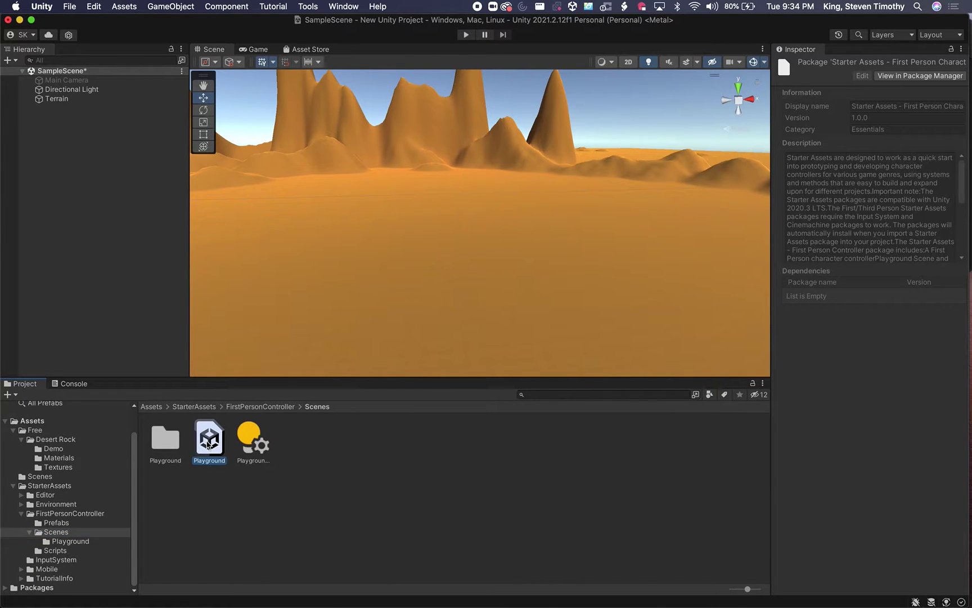
Save the desert scene, open the Playground demo scene and enter Play mode
double_click(208, 444)
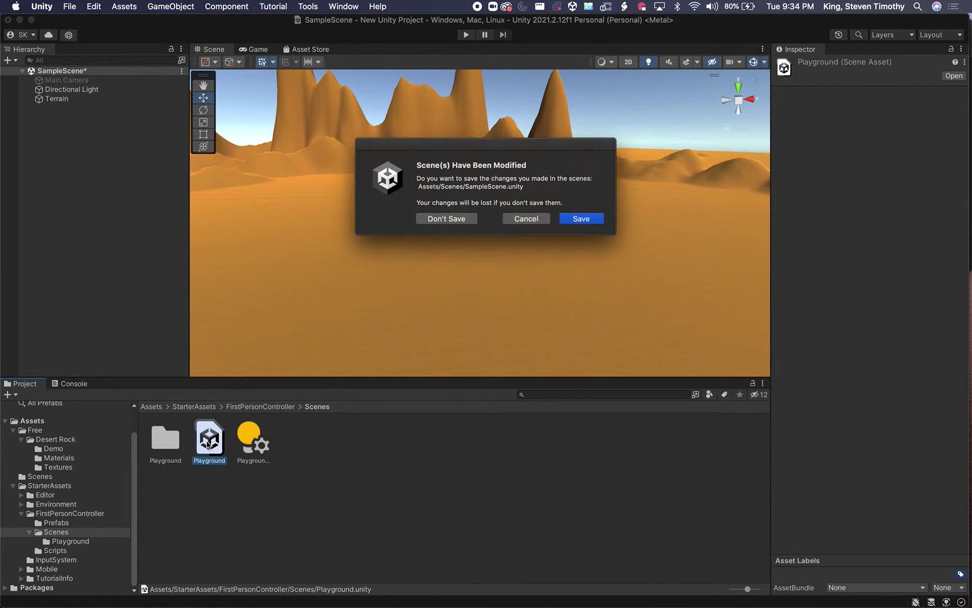
left_click(583, 219)
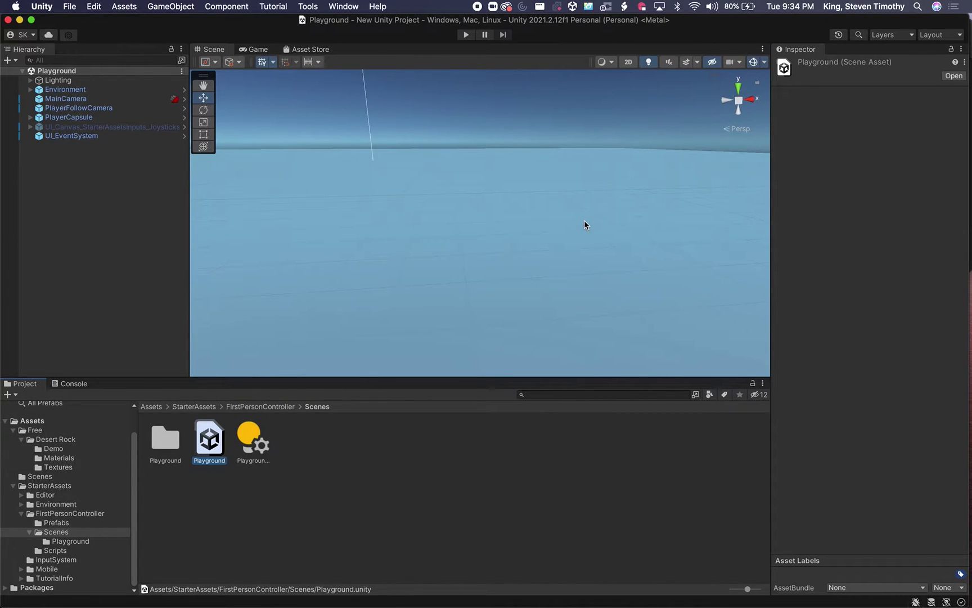
left_click(466, 35)
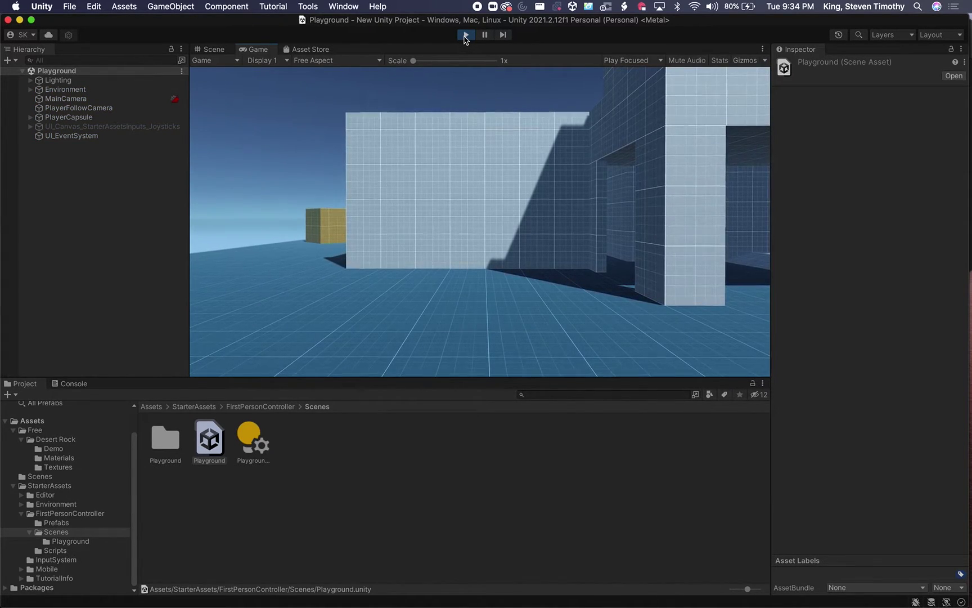
Walk the player through the room and out toward the block wall, then stop playing
key("w")
key("w")
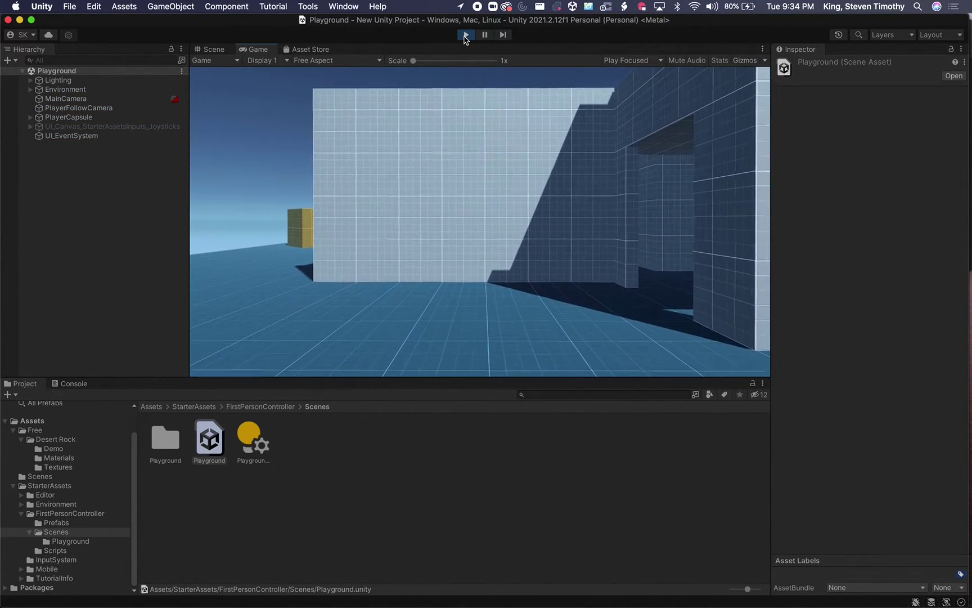
key("w")
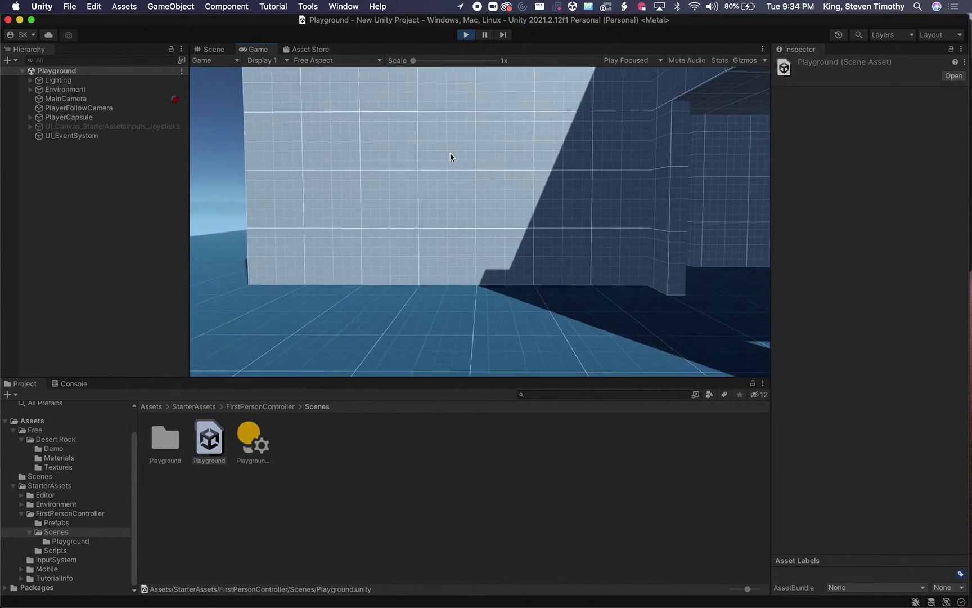
key("w")
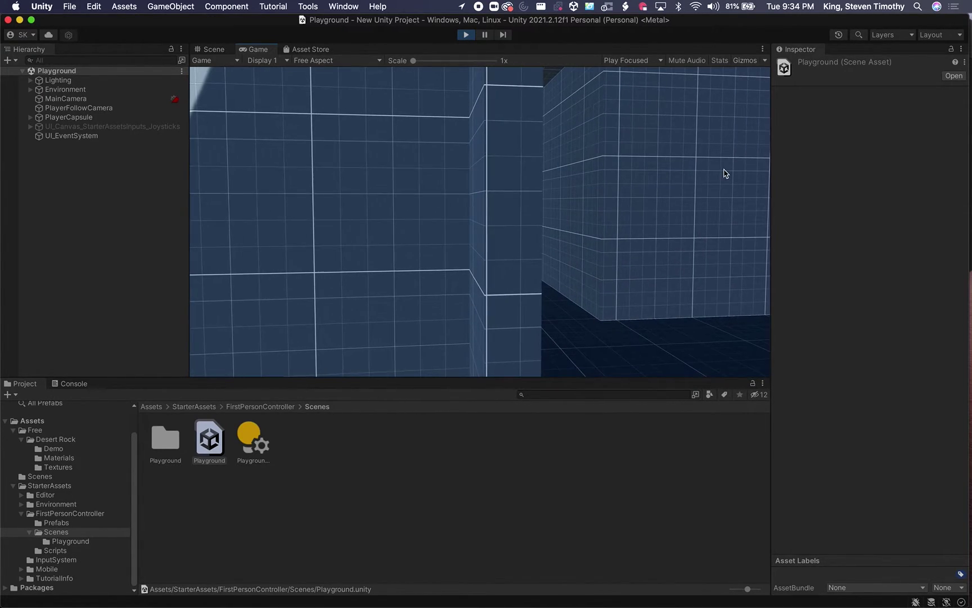
key("w")
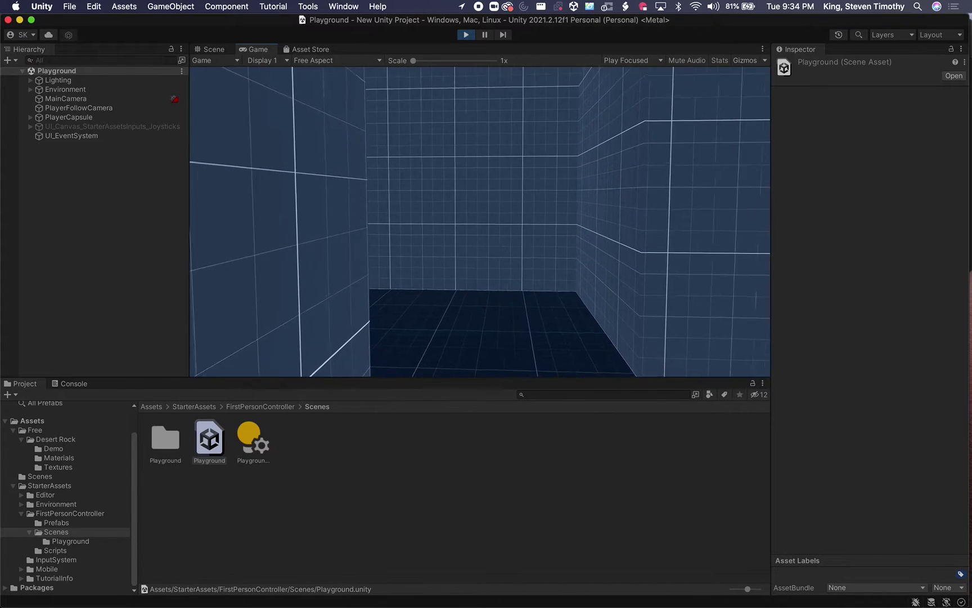
key("w")
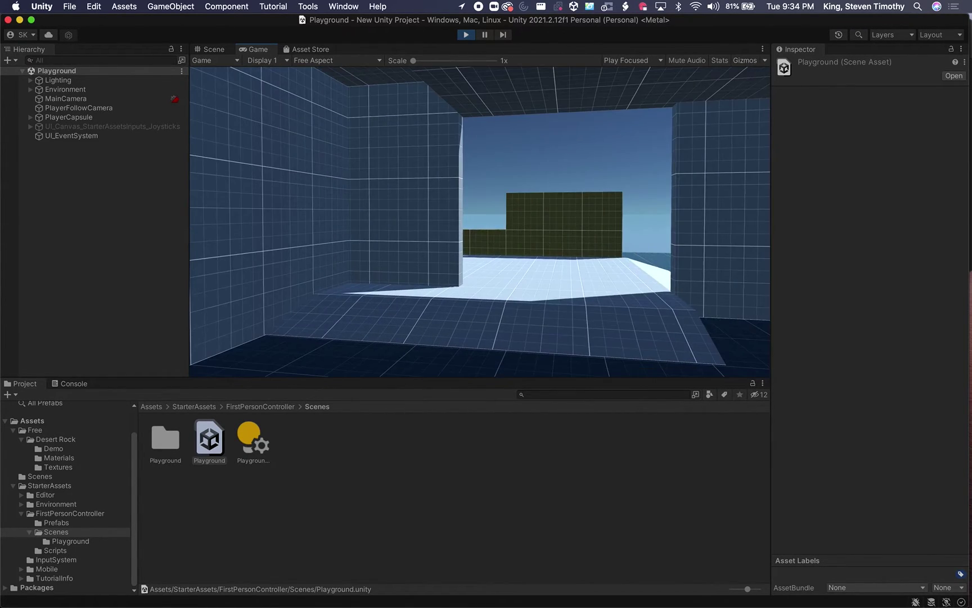
key("w")
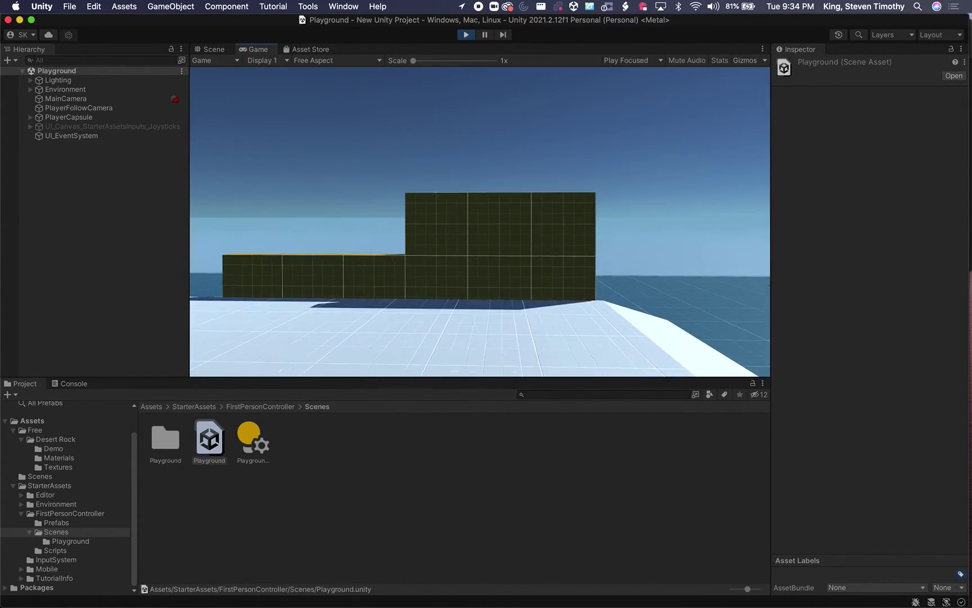
key("w")
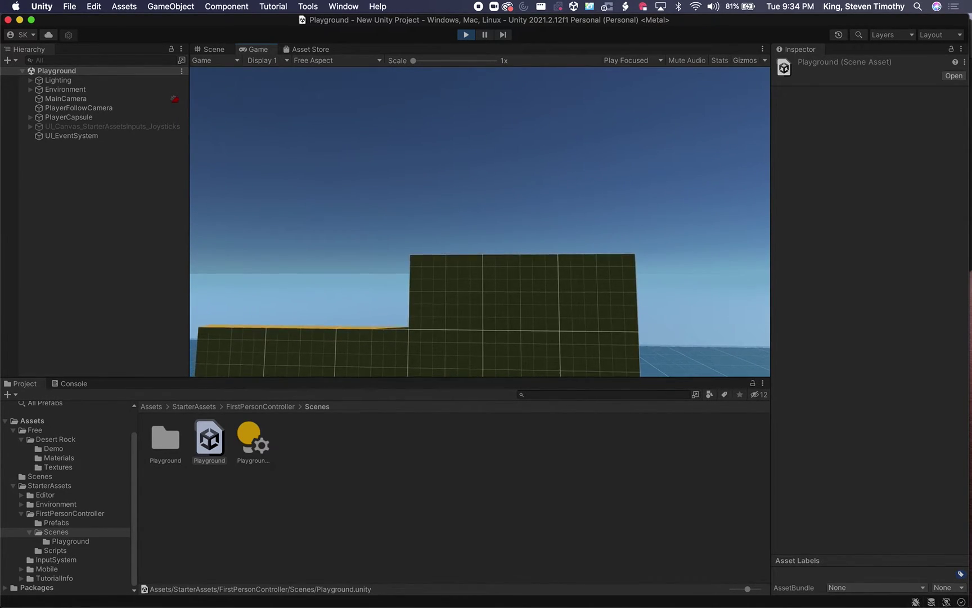
key("Escape")
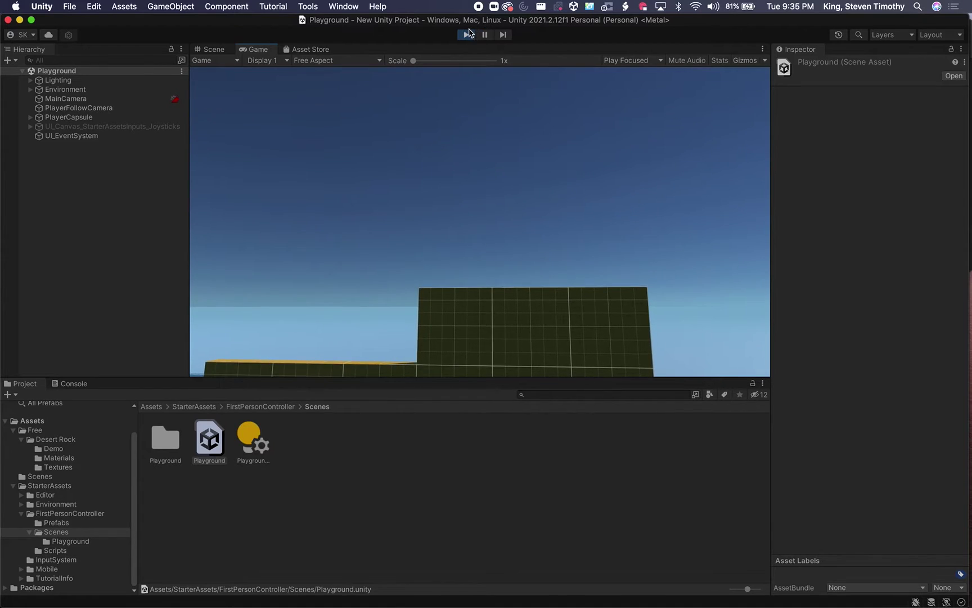
left_click(467, 34)
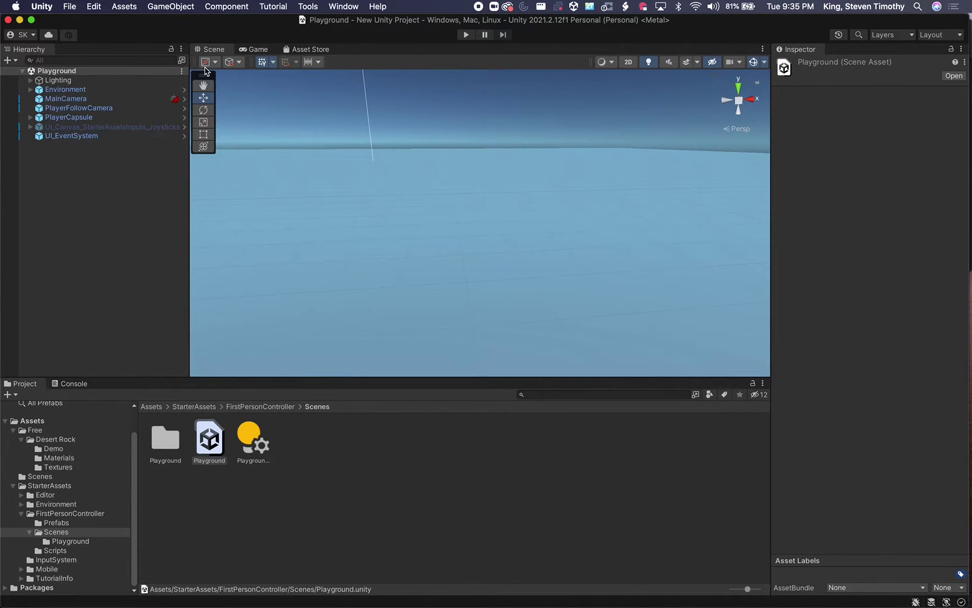
Reopen the desert SampleScene from Assets/Scenes and clear the asset selection
left_click(38, 478)
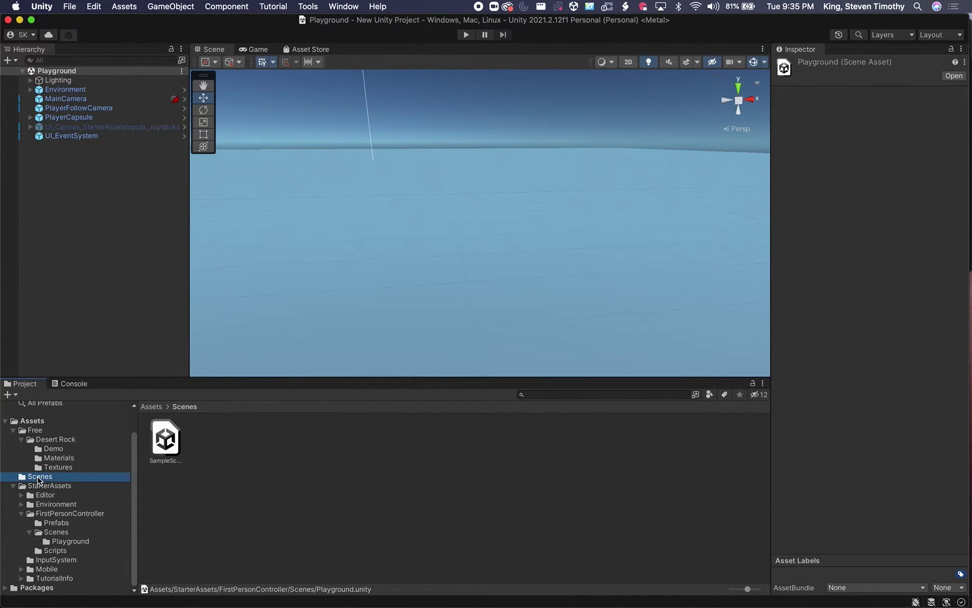
double_click(170, 441)
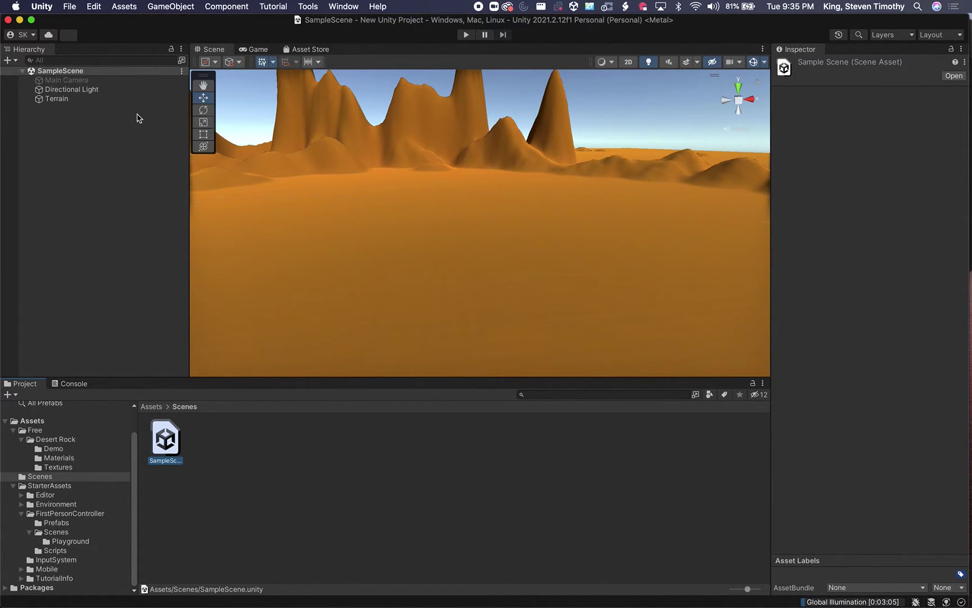
left_click(117, 125)
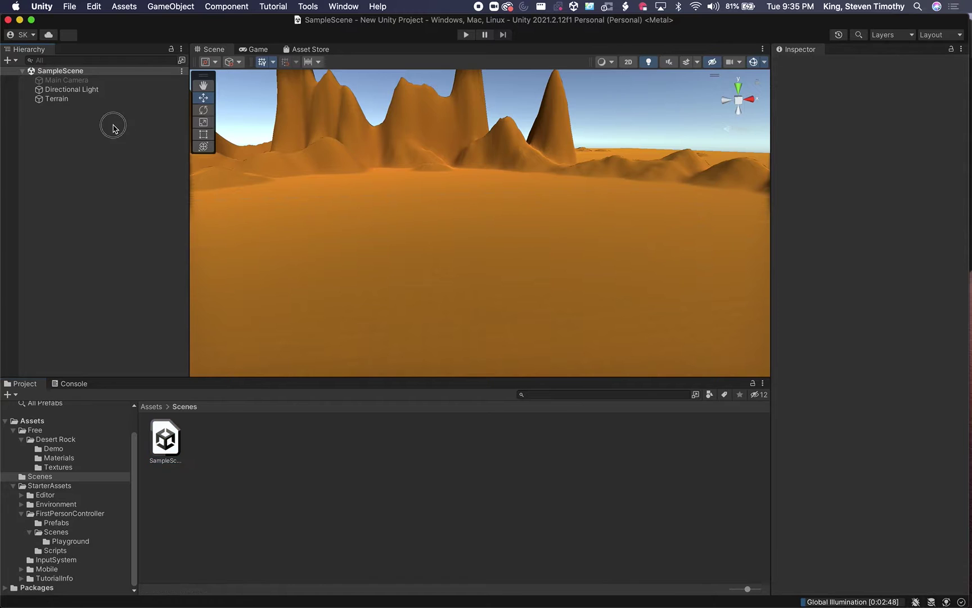
left_click(312, 6)
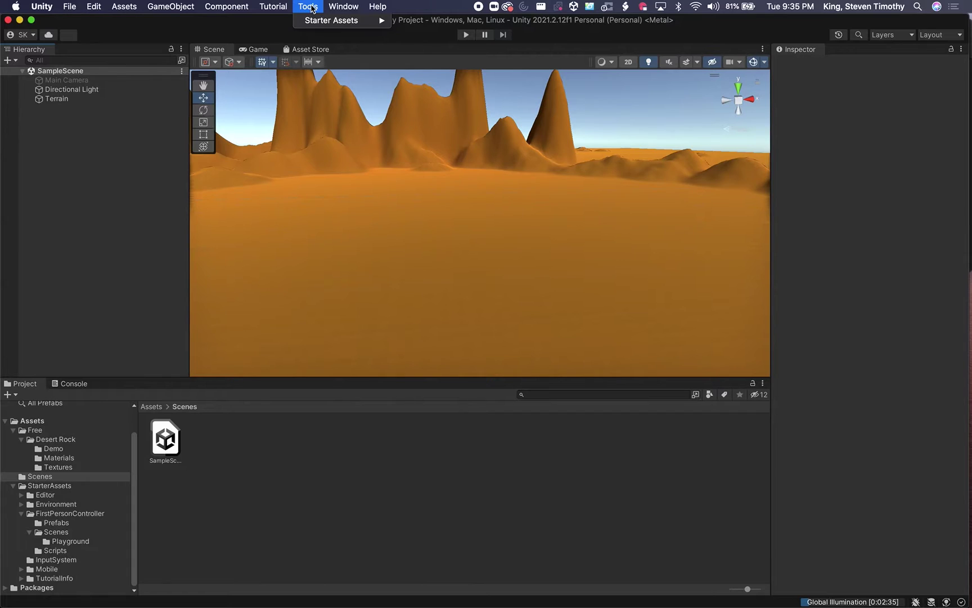
Run Tools > Starter Assets > Reset First Person Controller to add the player rig
mouse_move(316, 23)
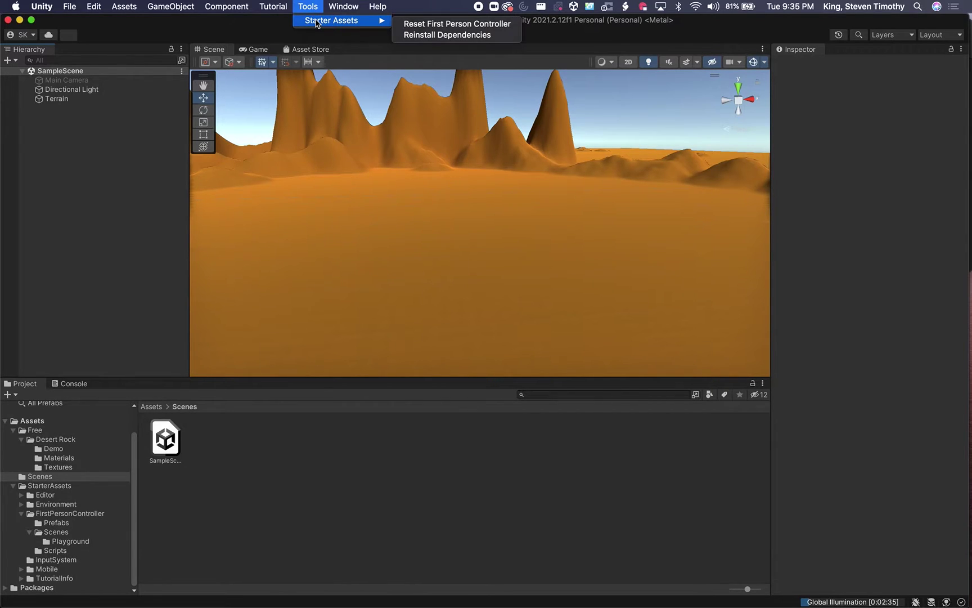
left_click(424, 25)
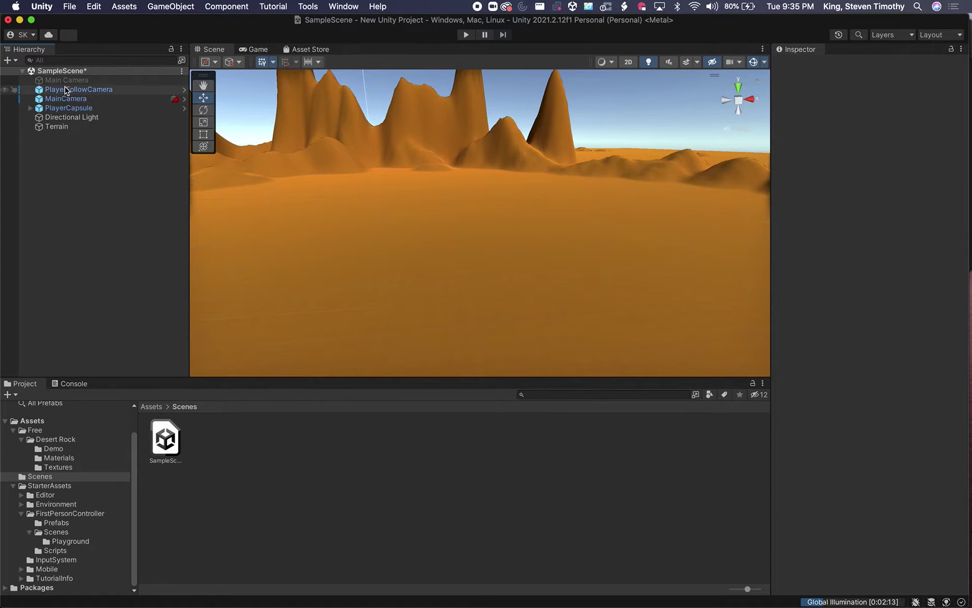
left_click(66, 91)
Check the original Main Camera's position and select PlayerFollowCamera, MainCamera and PlayerCapsule
double_click(65, 91)
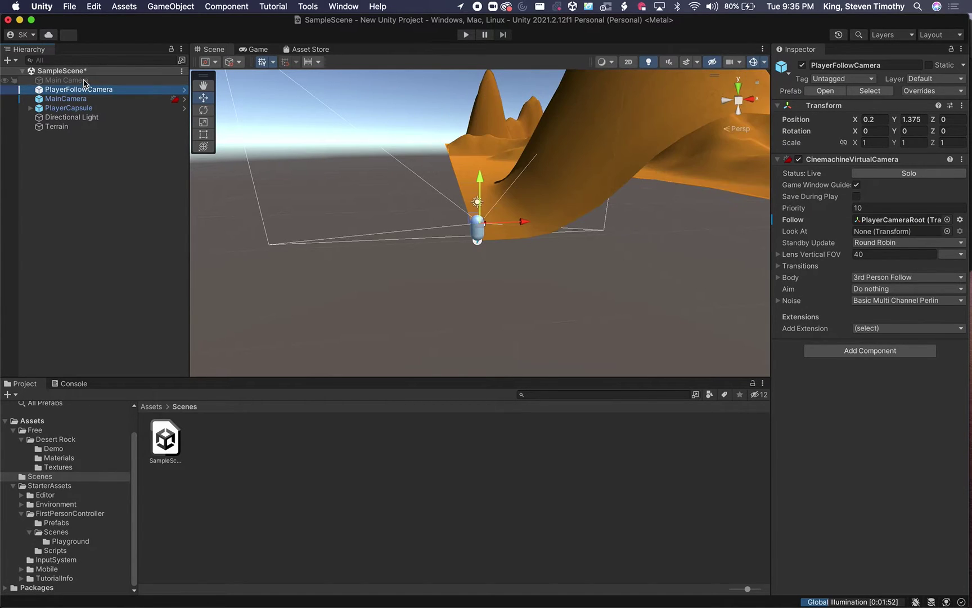
left_click(59, 108, "shift")
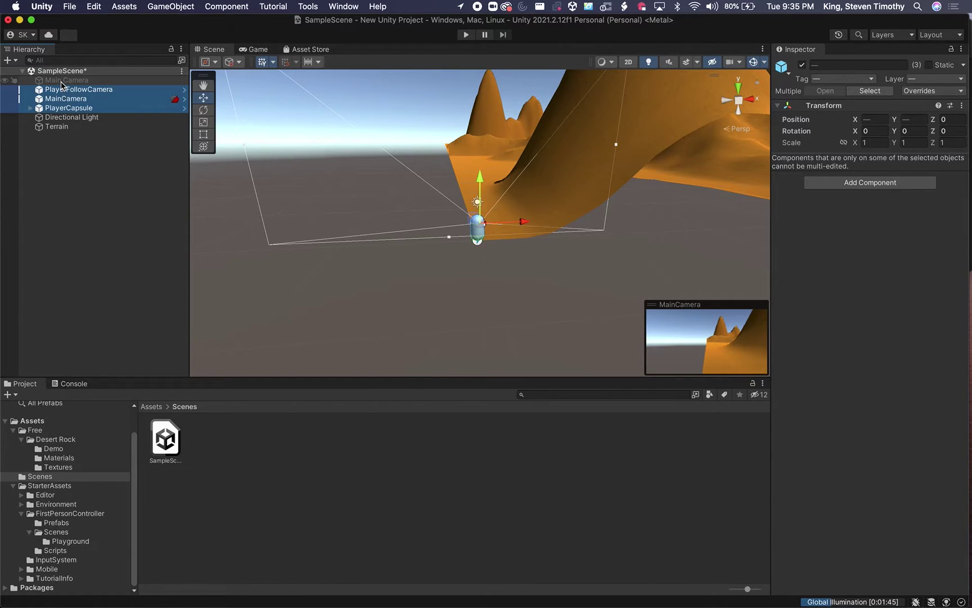
left_click(62, 82)
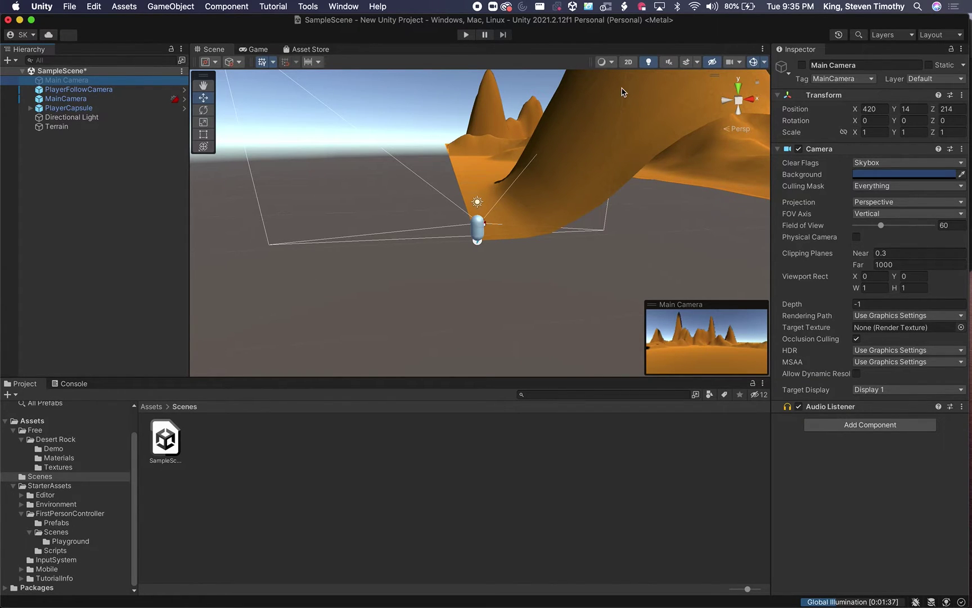
left_click(83, 89)
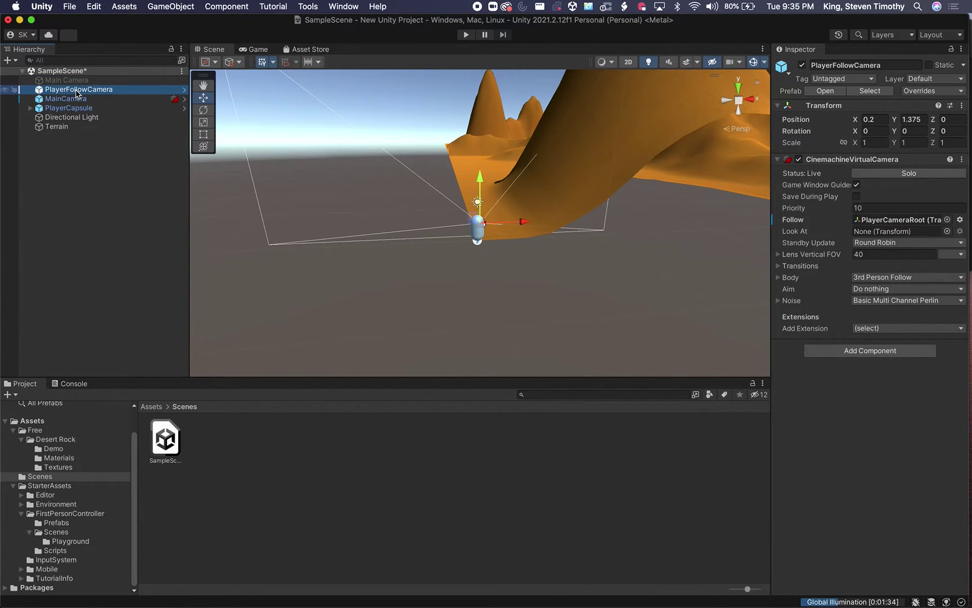
left_click(71, 108, "shift")
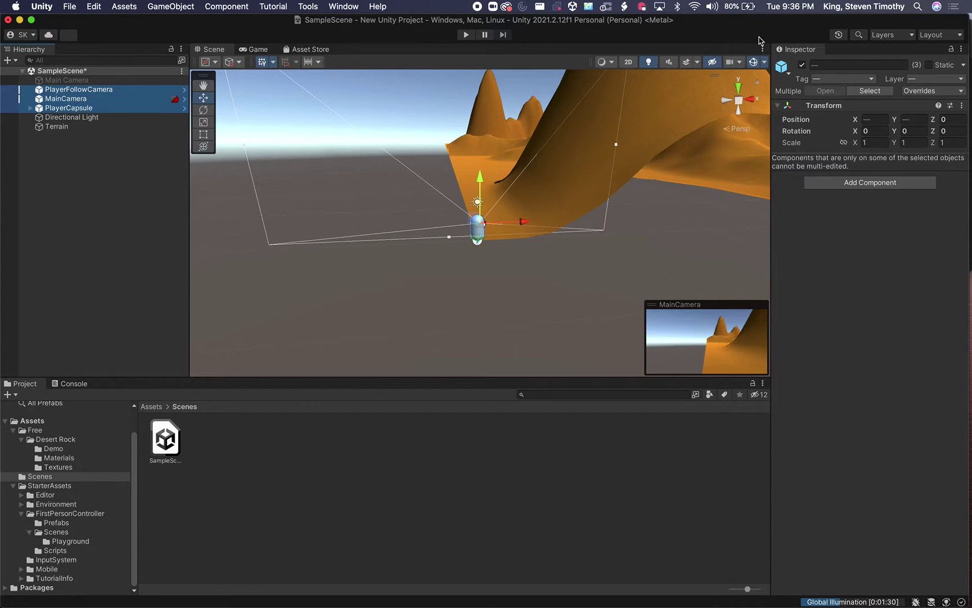
Move the three player objects to Position 420, 14, 214 and frame PlayerFollowCamera
left_click(875, 119)
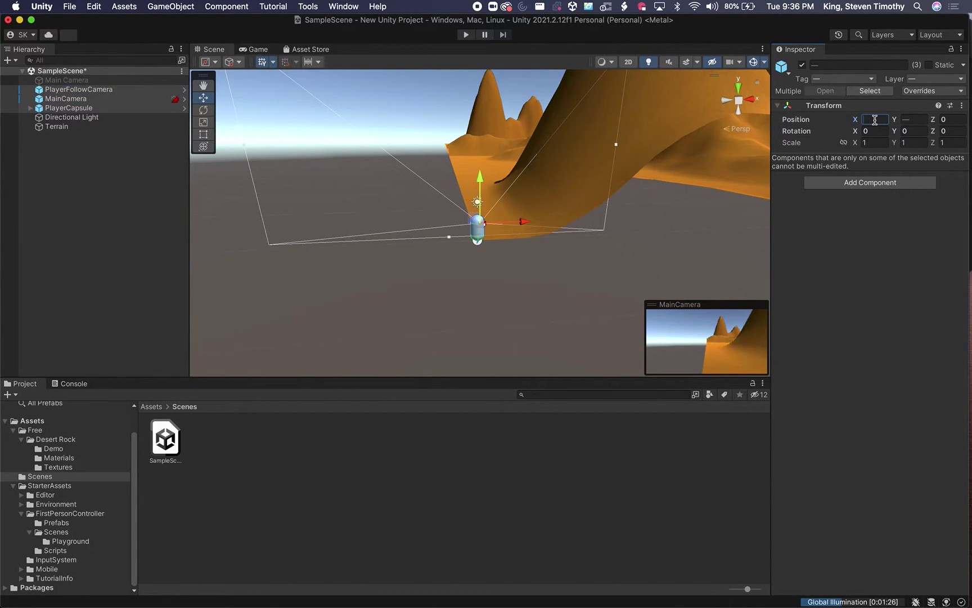
type("42")
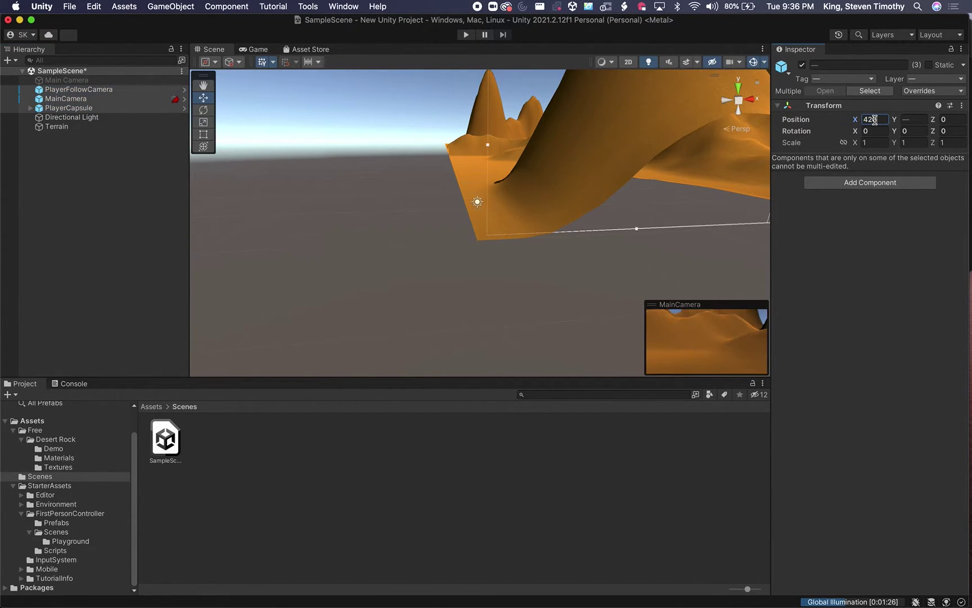
key("Tab")
type("14")
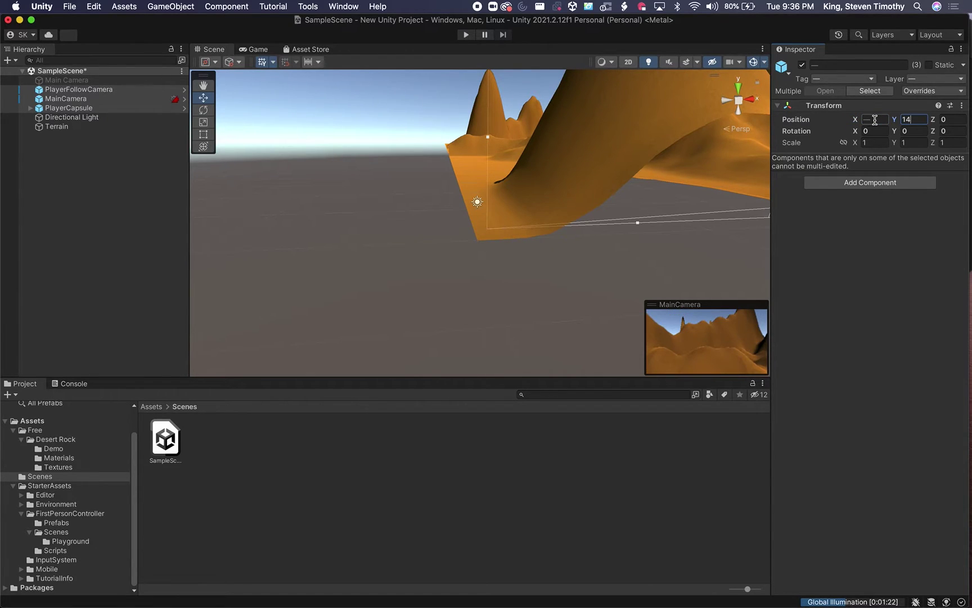
key("Tab")
type("214")
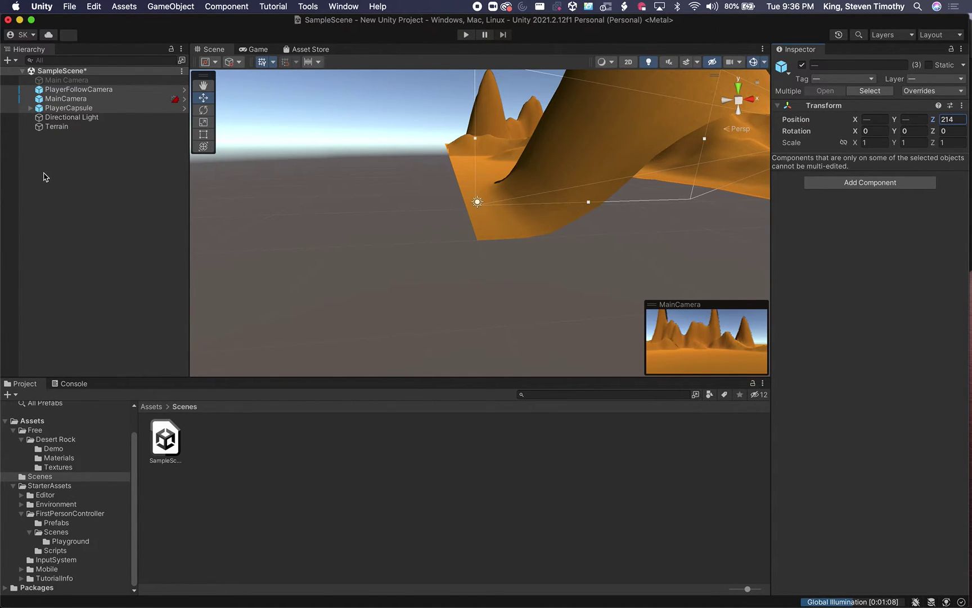
double_click(71, 90)
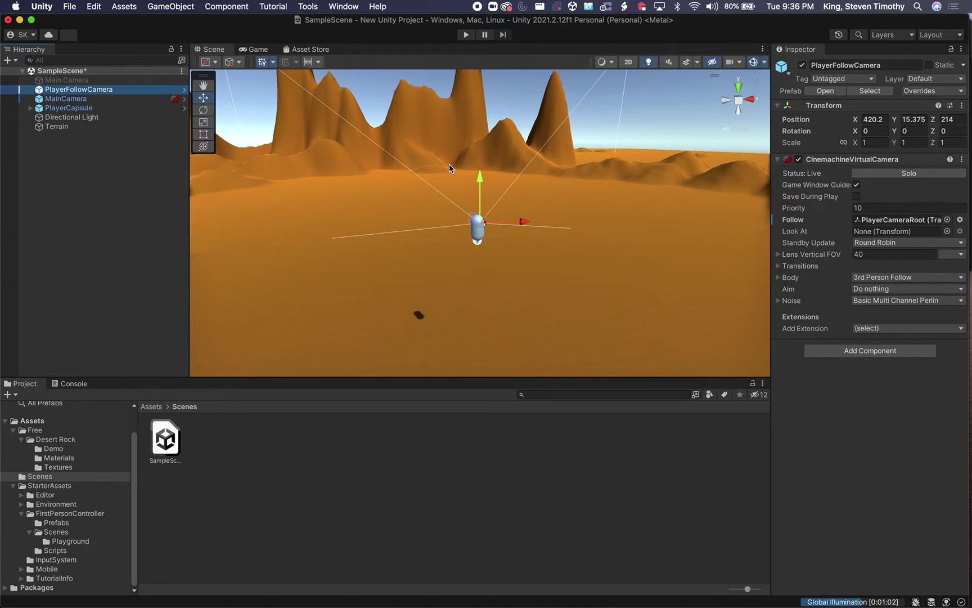
left_click(466, 36)
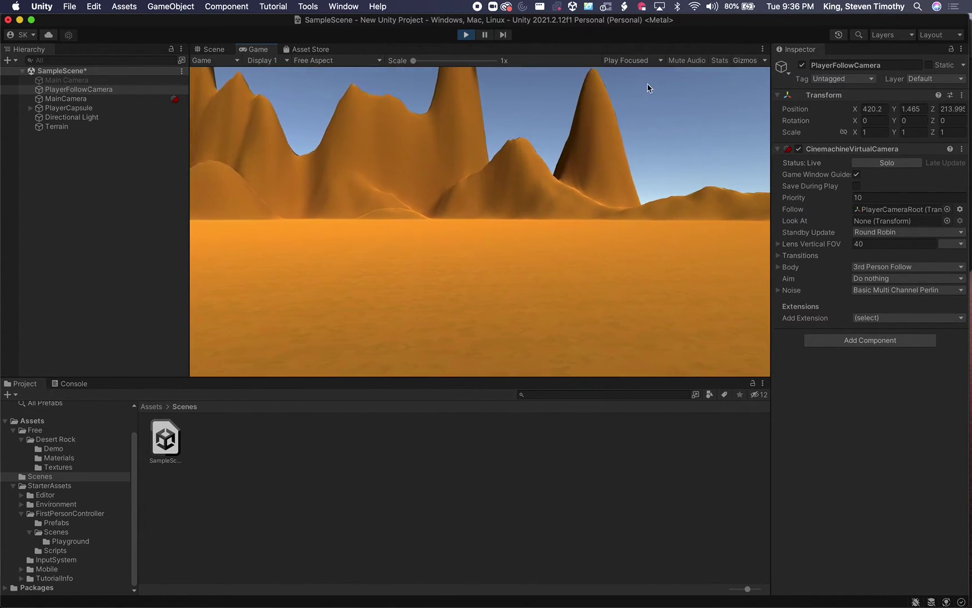
key("w")
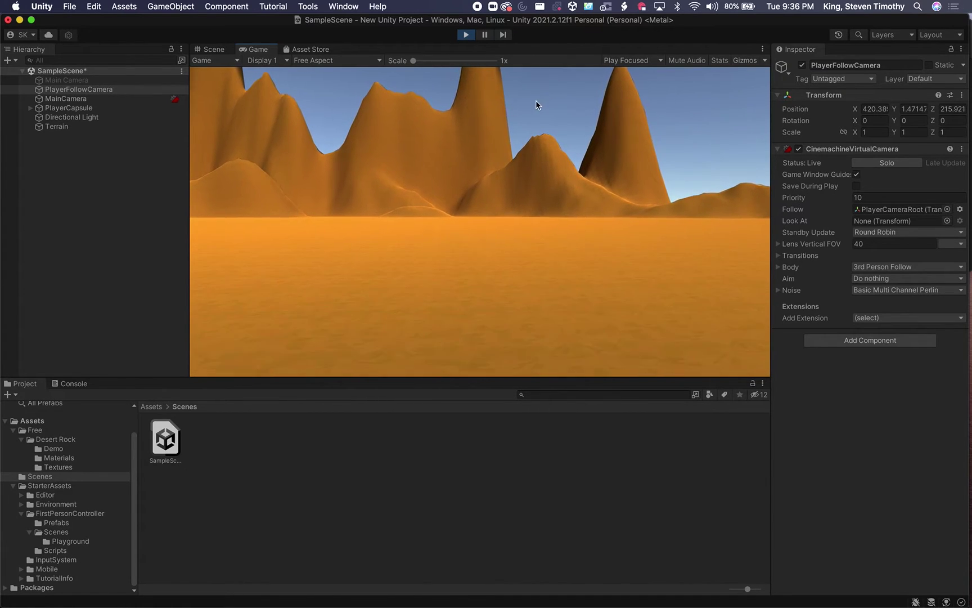
key("s")
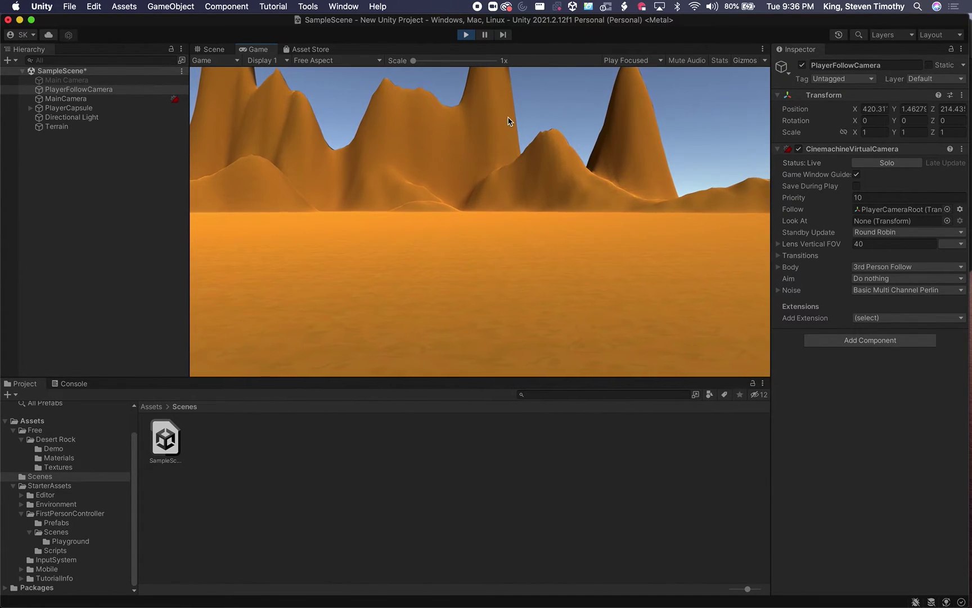
key("w")
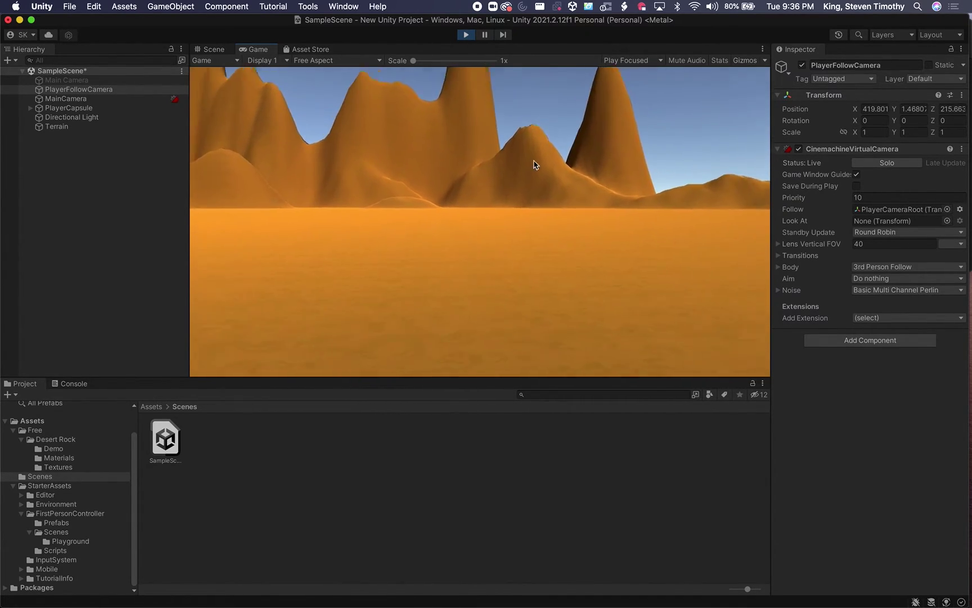
key("w")
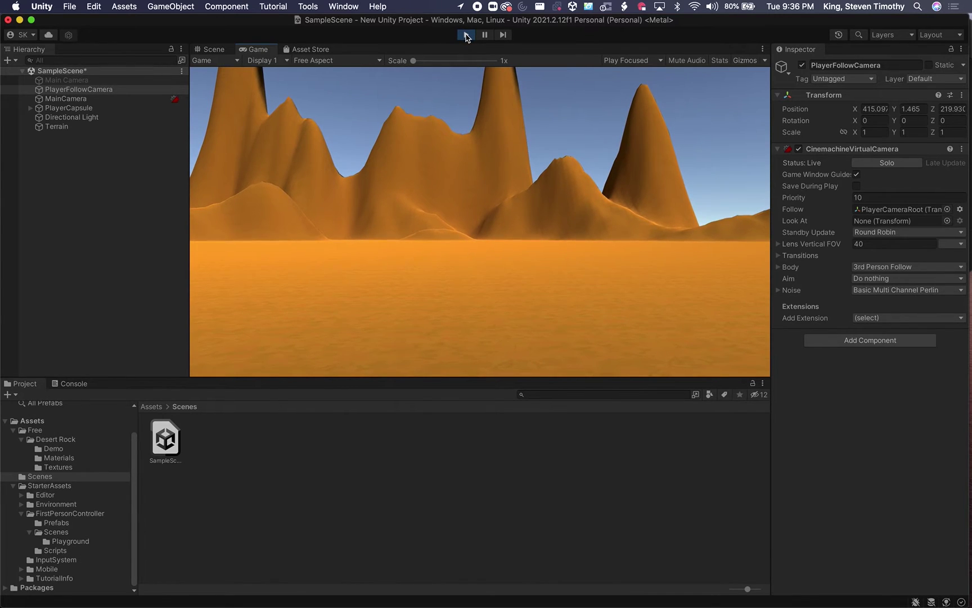
left_click(466, 35)
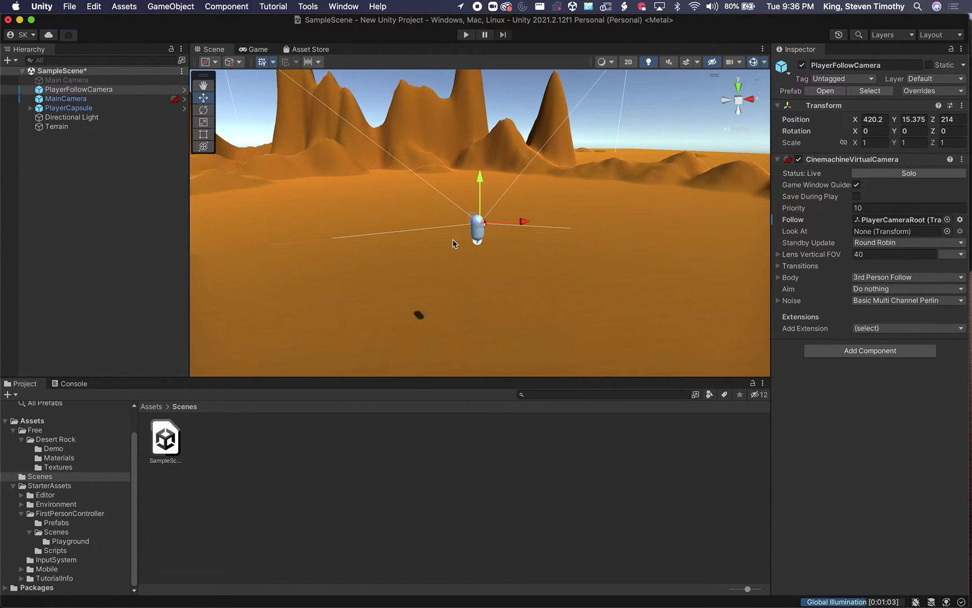
Give PlayerCapsule Move Speed 6, Sprint Speed 8, Rotation Speed 3, then play-test
left_click(67, 108)
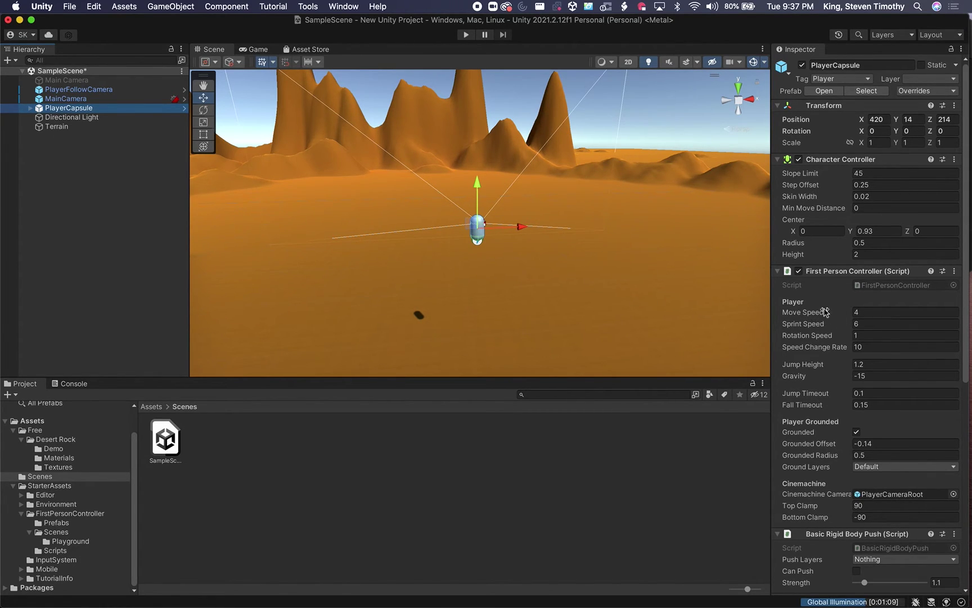
left_click(858, 312)
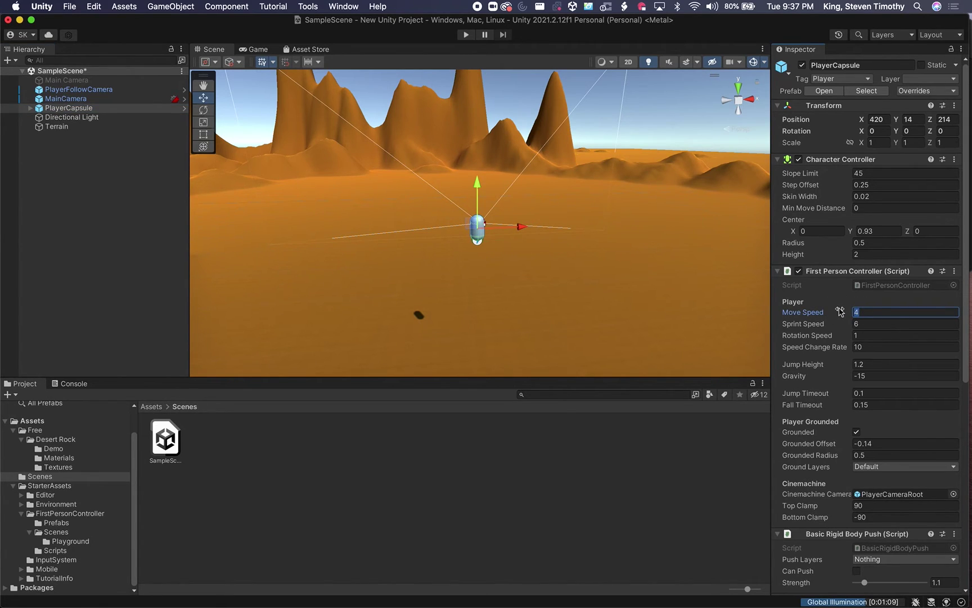
left_click(870, 311)
double_click(863, 311)
type("6")
left_click(860, 320)
type("8")
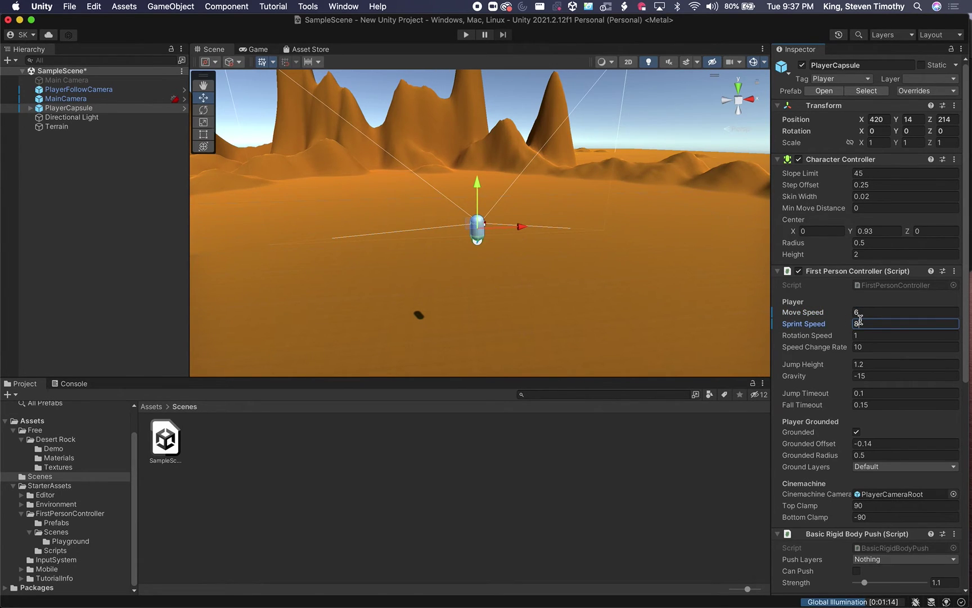
left_click(856, 335)
key("BackSpace")
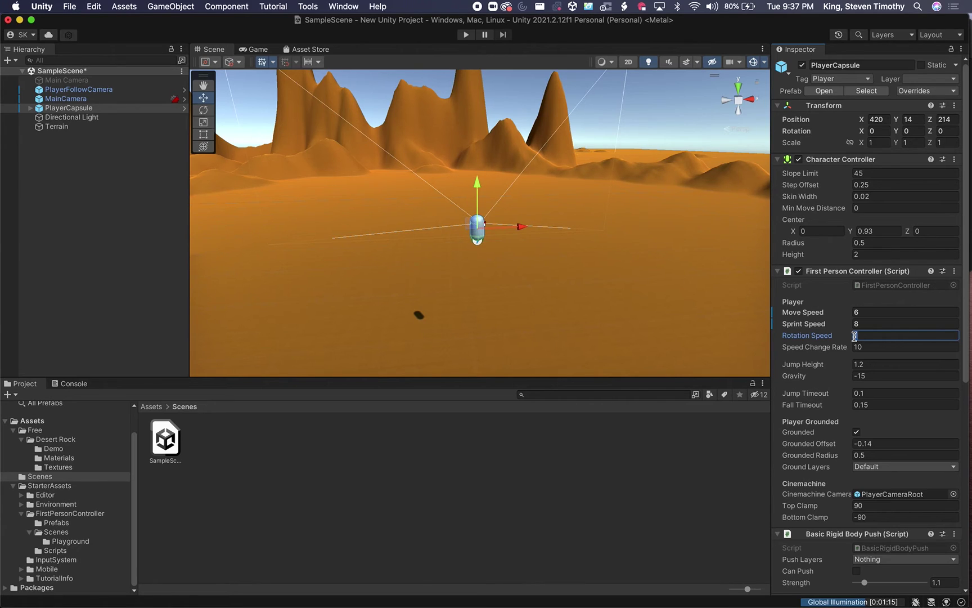
type("3")
left_click(630, 214)
left_click(463, 36)
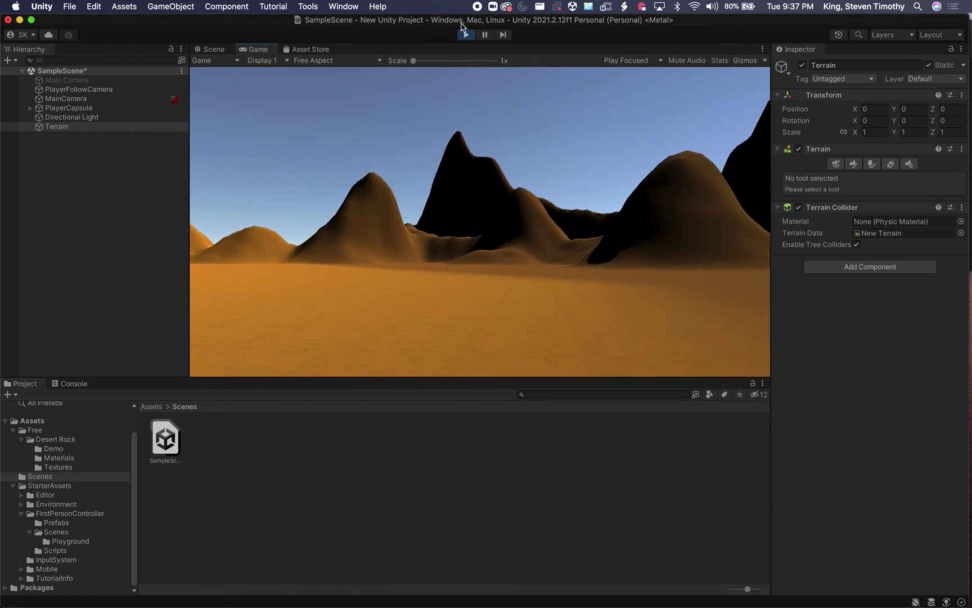
left_click(464, 33)
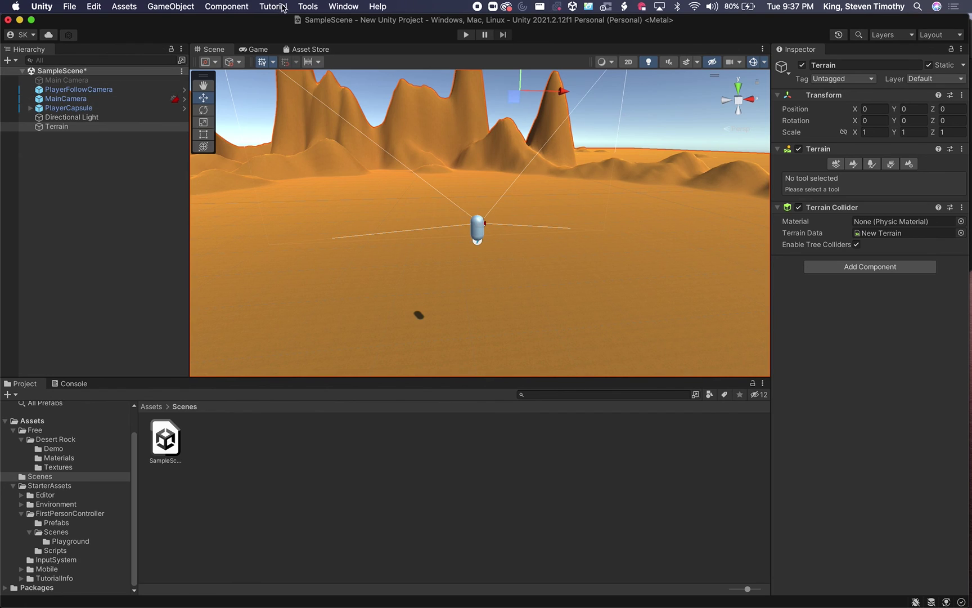
Show the Starter Assets submenu under the Tools menu
left_click(307, 7)
mouse_move(321, 22)
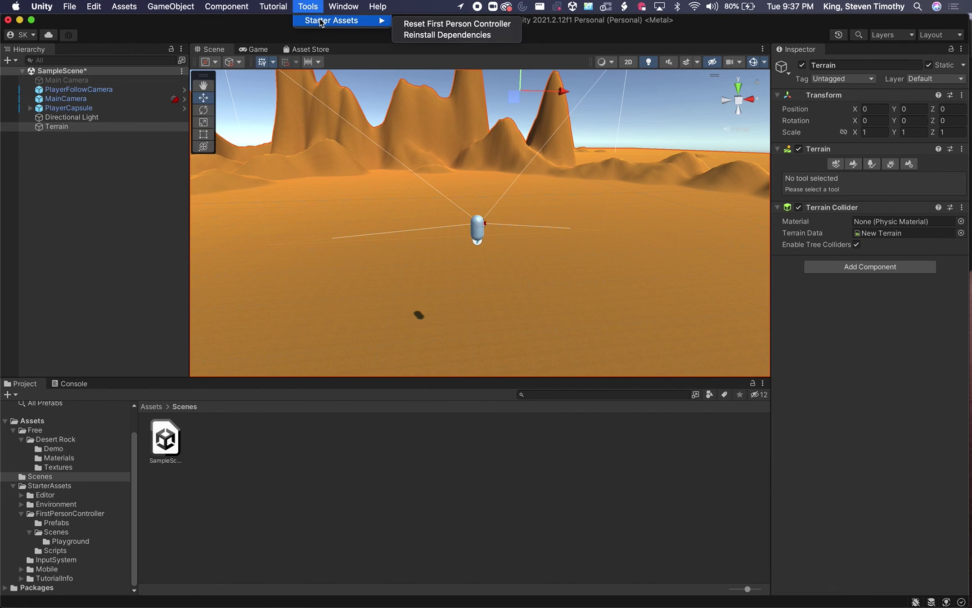